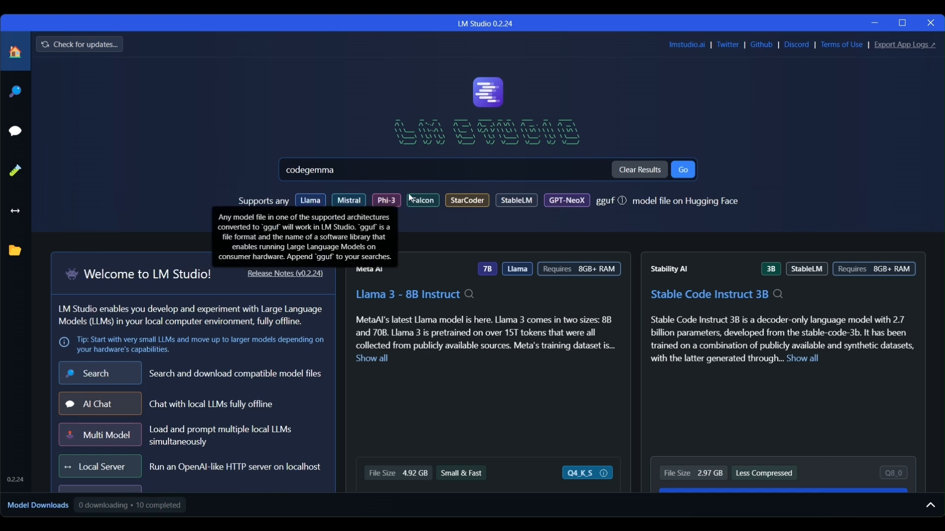
pyautogui.scroll(-2, 217, 223)
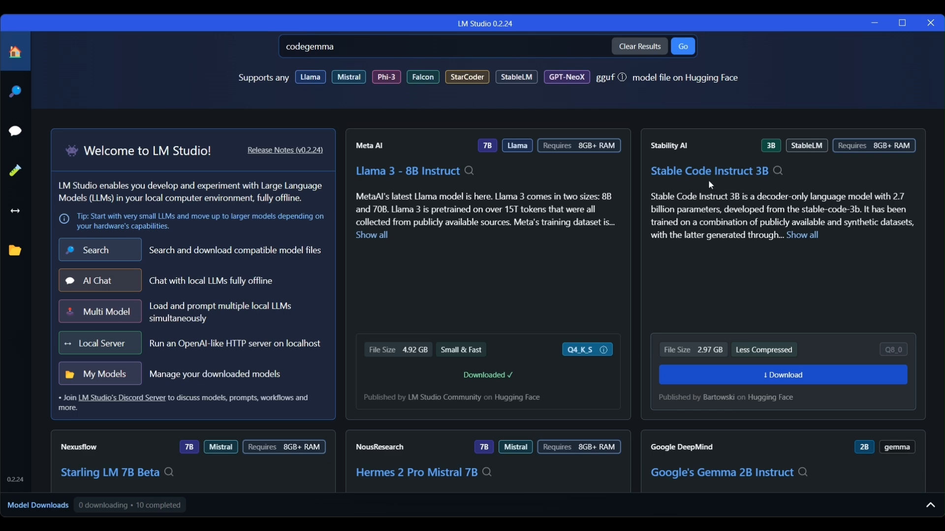
pyautogui.scroll(-5, 711, 185)
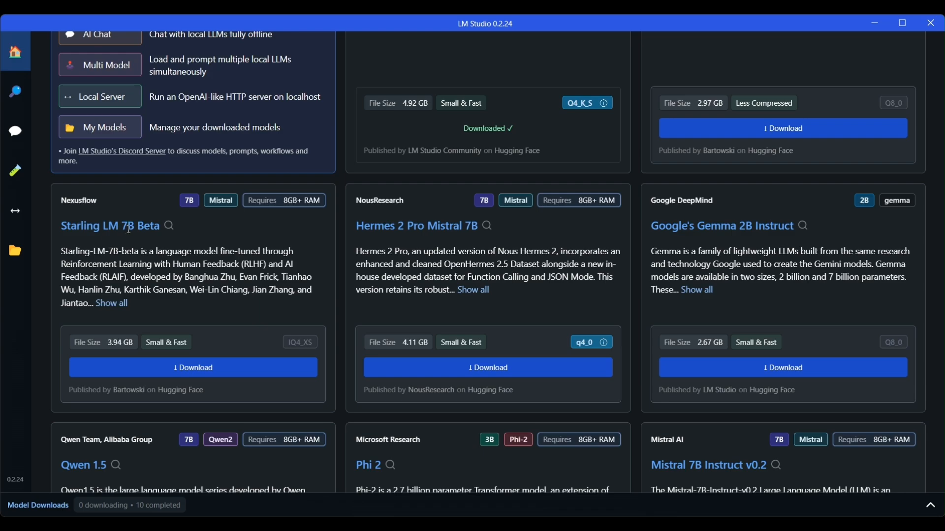
pyautogui.scroll(-8, 496, 183)
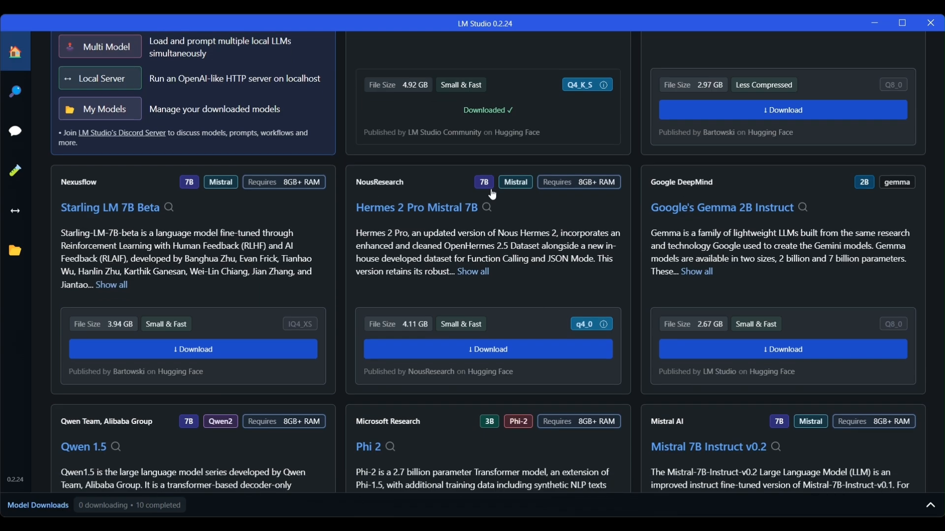
pyautogui.scroll(-3, 493, 196)
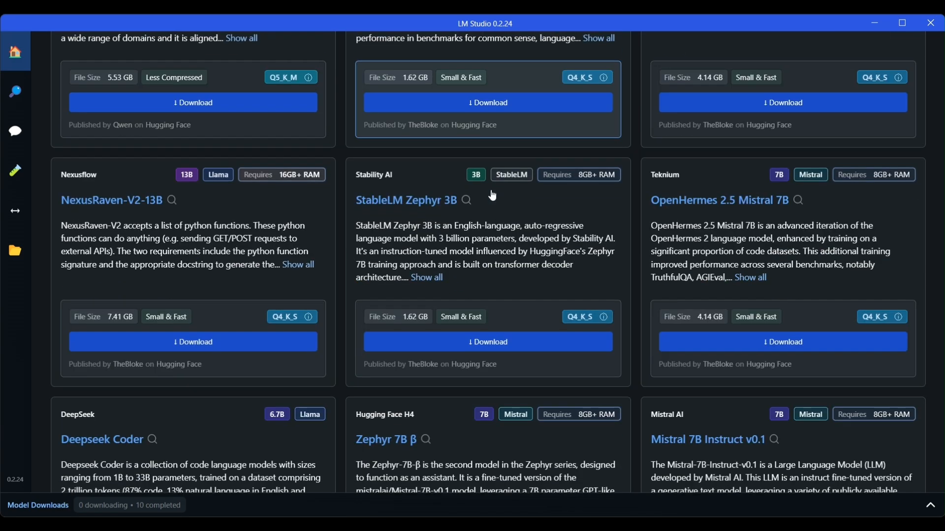
pyautogui.scroll(15, 491, 189)
pyautogui.scroll(-3, 484, 164)
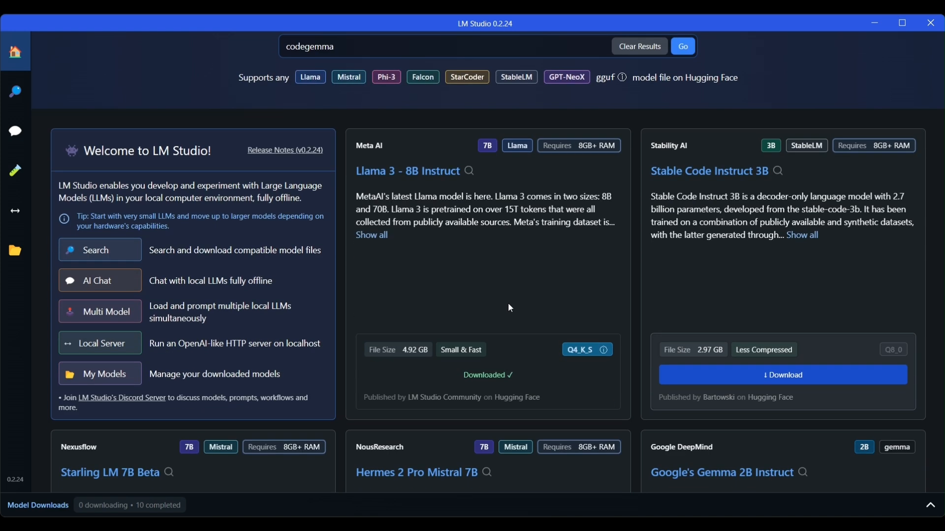
pyautogui.scroll(3, 435, 298)
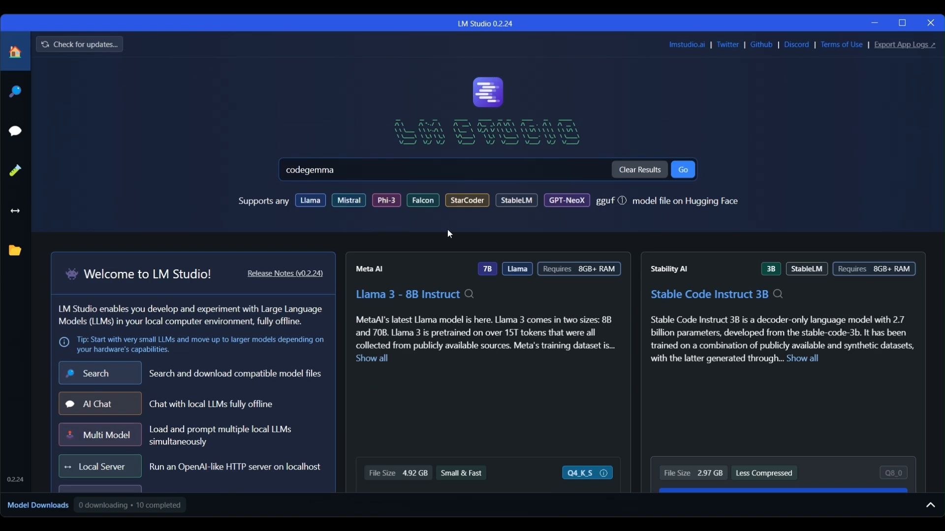
pyautogui.click(387, 178)
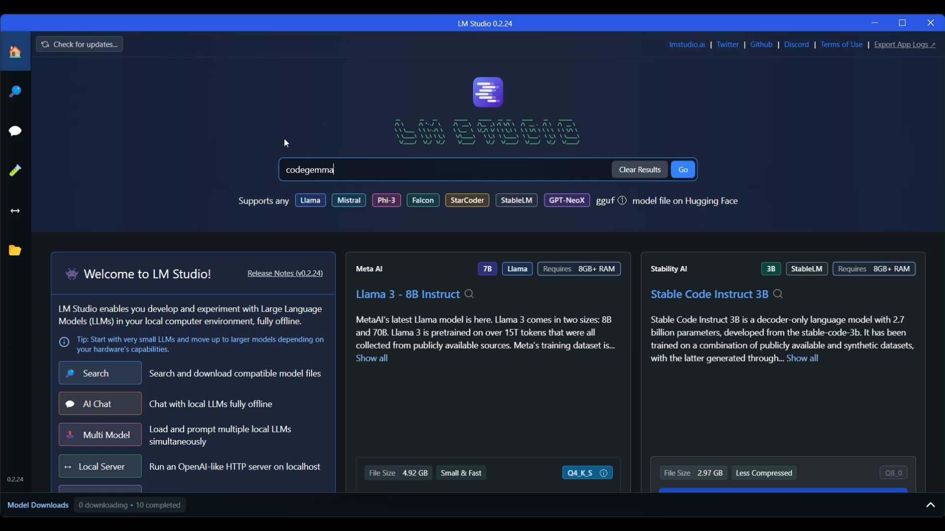
# - Run the codegemma search (39 results) and browse lmstudio-community/codegemma-7b-it-GGUF's 22 available files
pyautogui.click(684, 169)
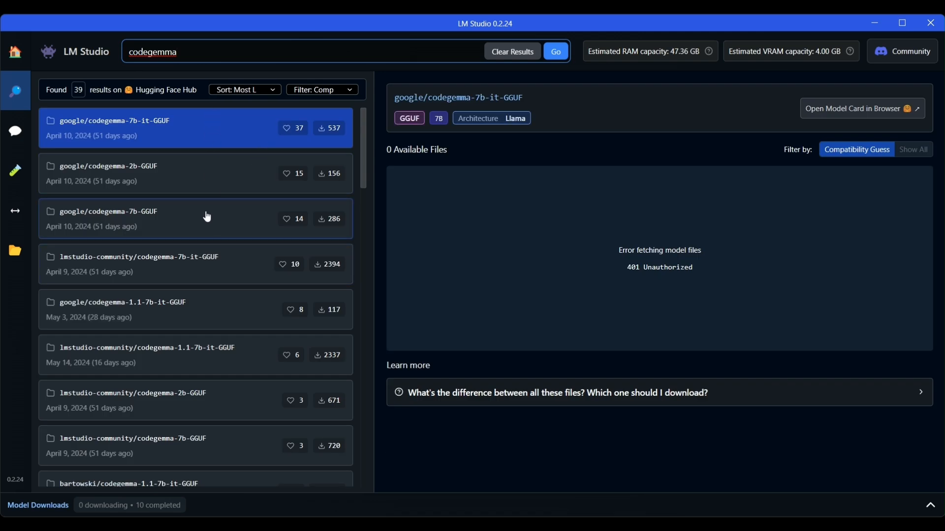
pyautogui.click(218, 279)
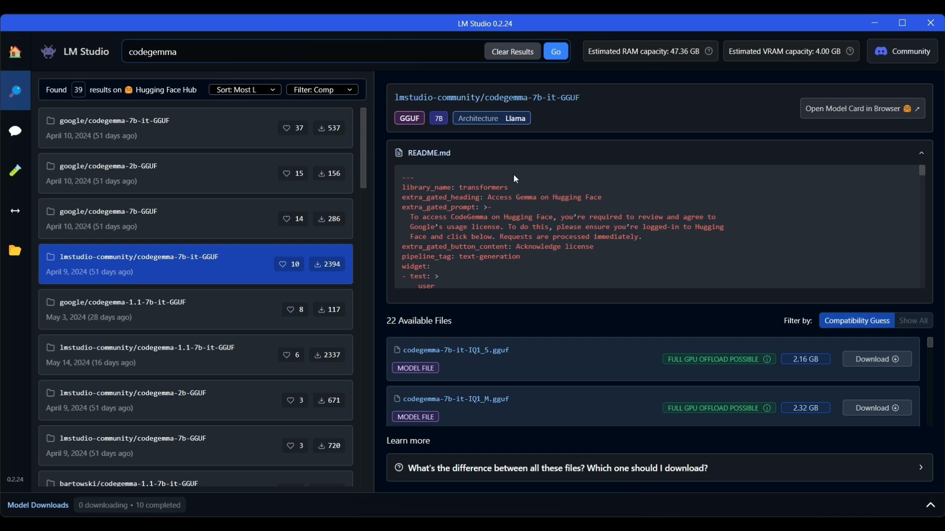
pyautogui.scroll(-3, 530, 352)
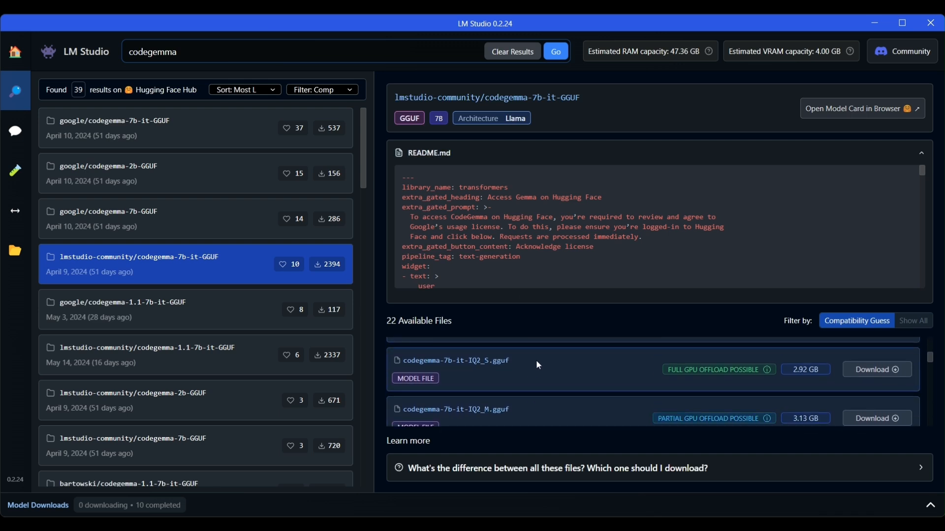
pyautogui.scroll(3, 539, 363)
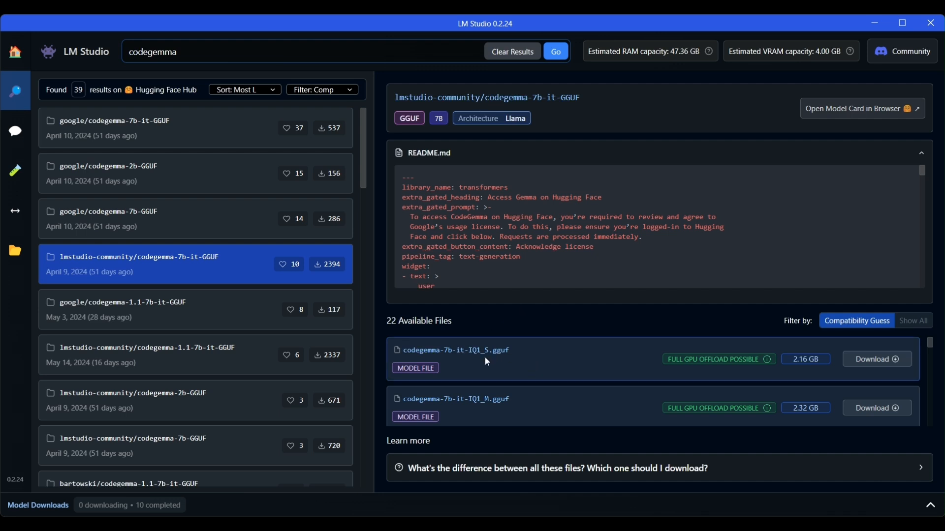
pyautogui.scroll(-10, 553, 363)
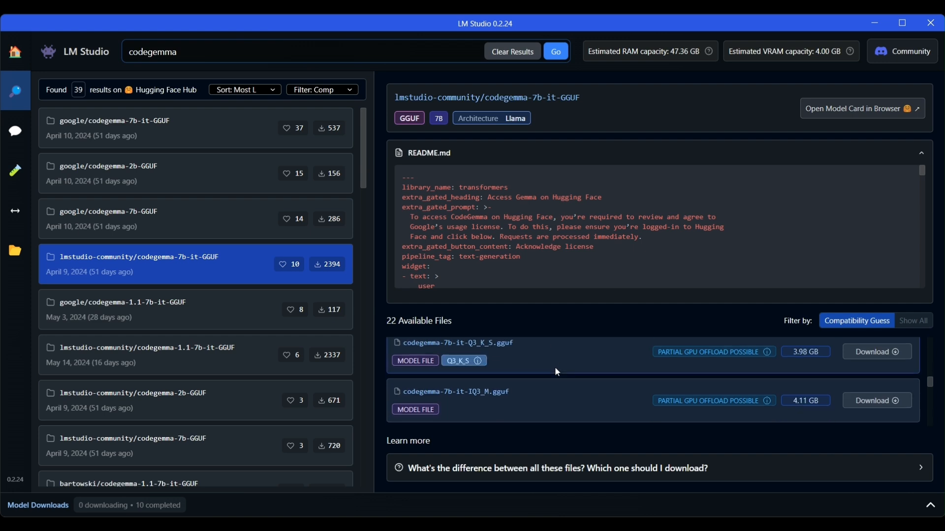
pyautogui.scroll(1, 543, 385)
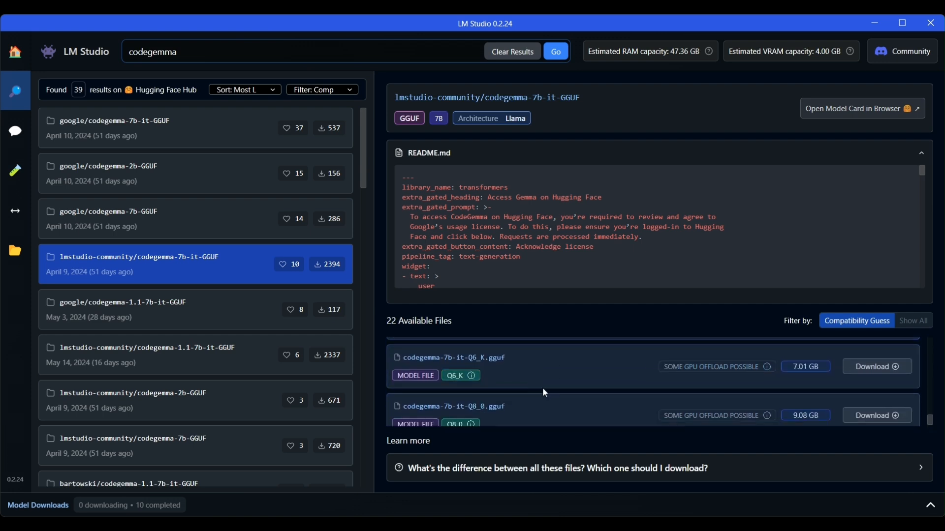
pyautogui.scroll(9, 543, 391)
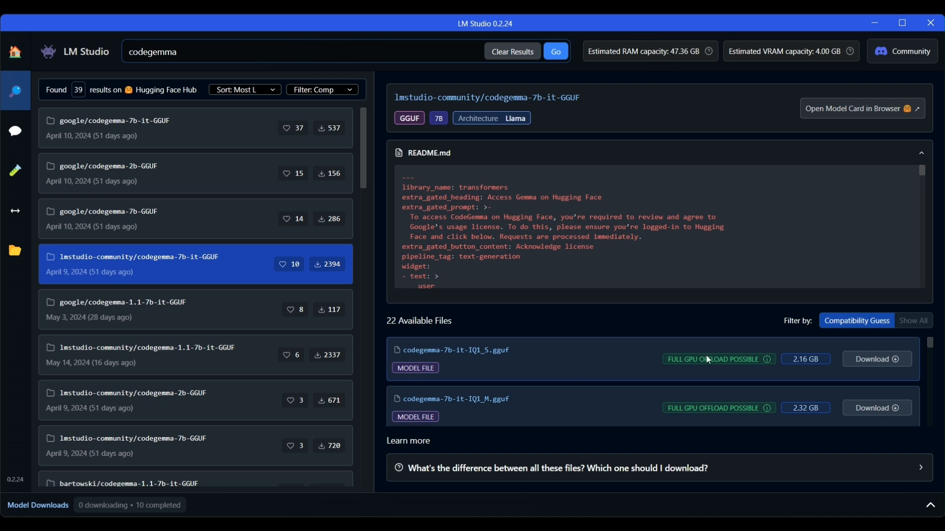
pyautogui.moveTo(721, 361)
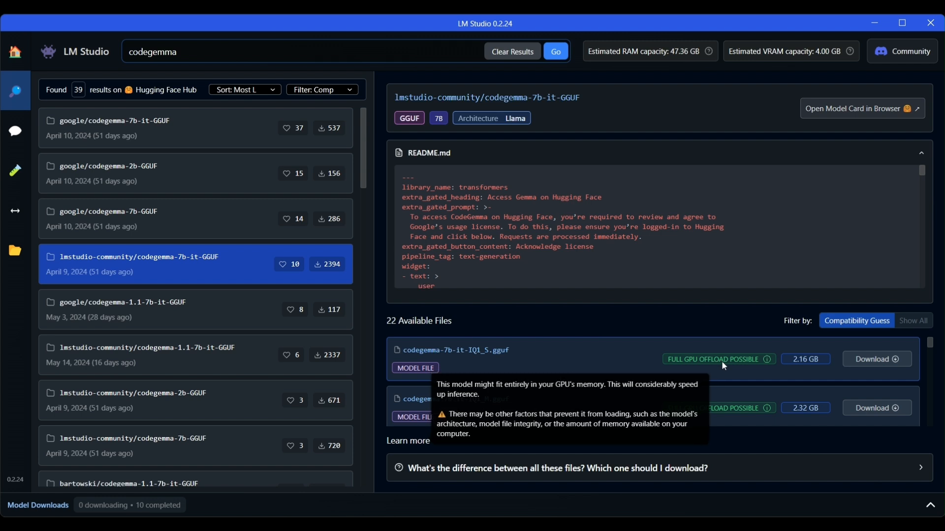
pyautogui.scroll(-1, 582, 356)
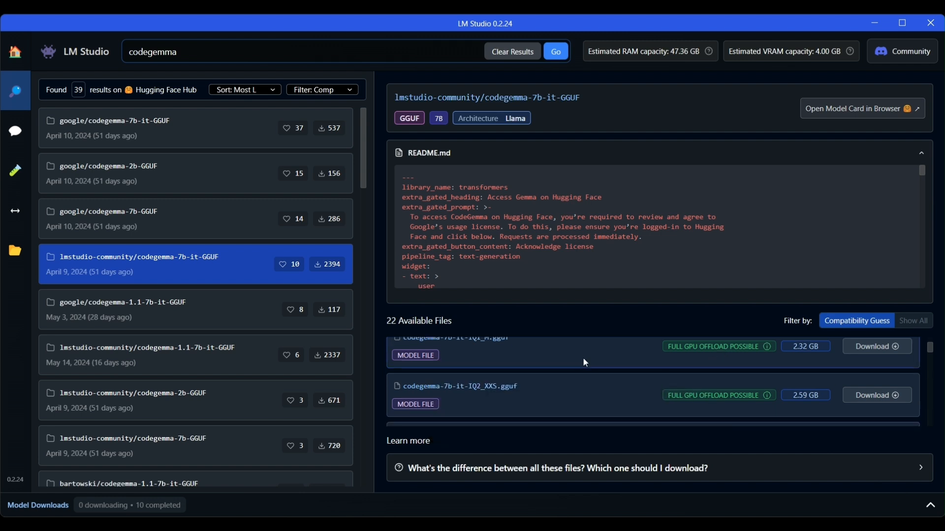
pyautogui.scroll(-1, 586, 369)
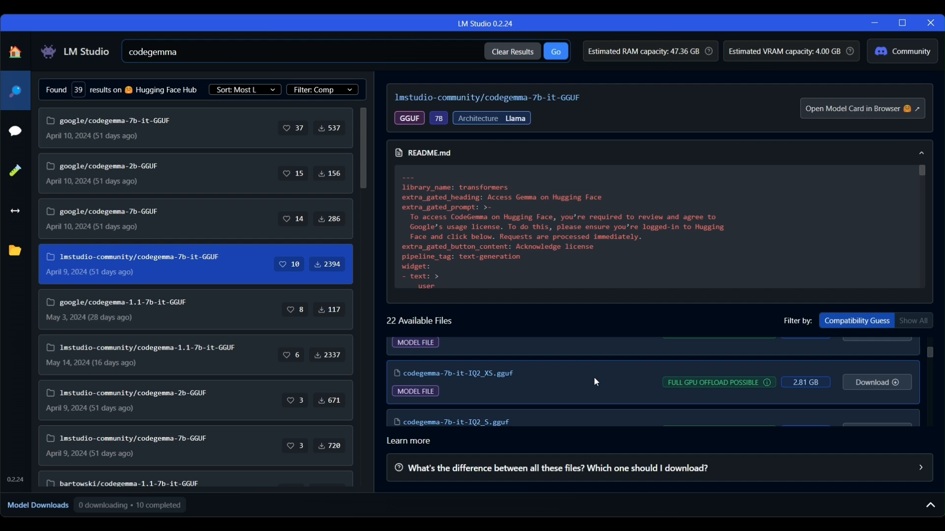
pyautogui.scroll(2, 593, 377)
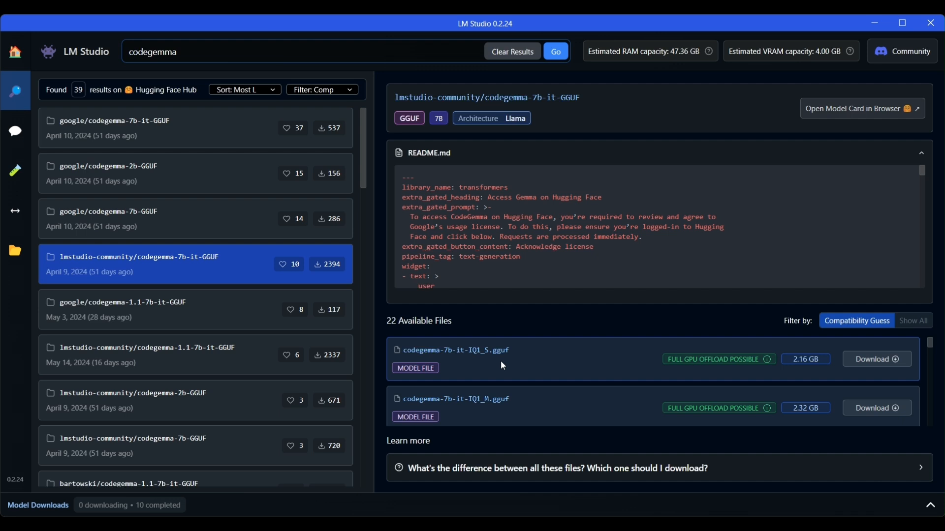
pyautogui.scroll(-5, 512, 356)
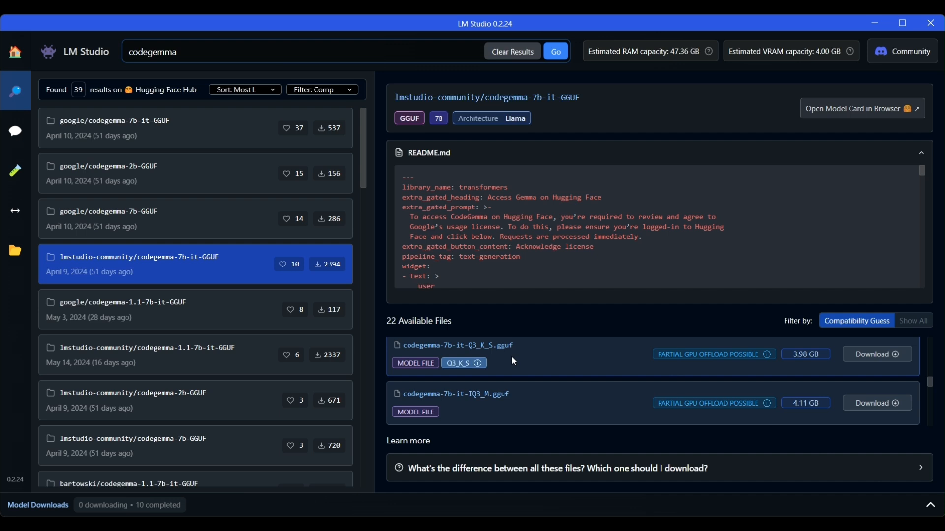
pyautogui.scroll(5, 512, 361)
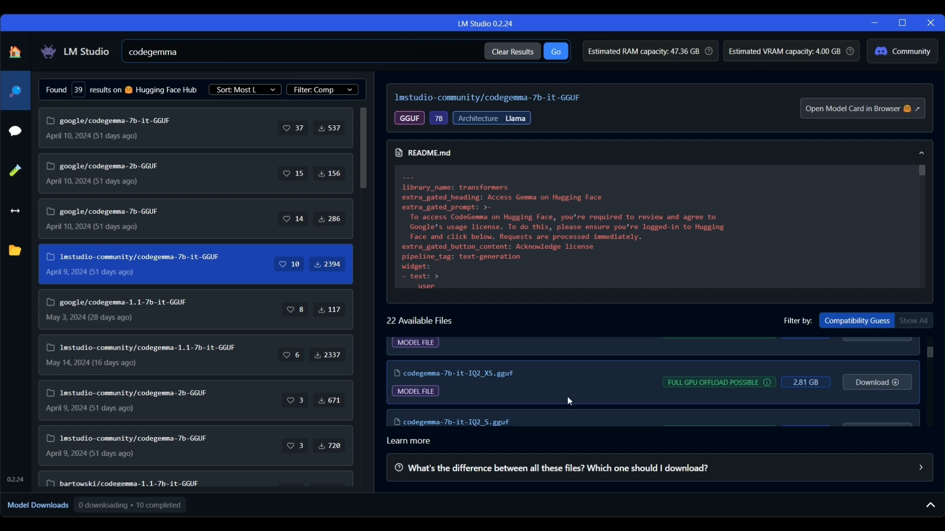
pyautogui.scroll(2, 569, 401)
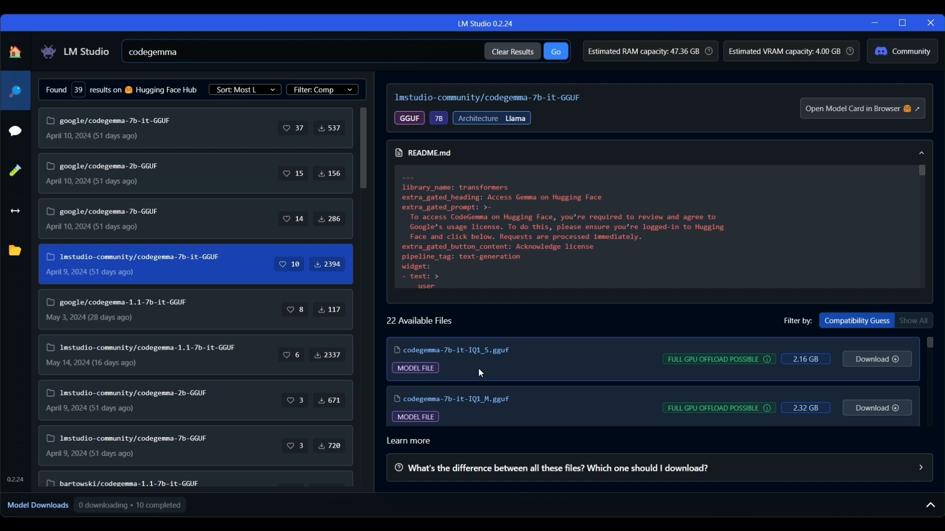
pyautogui.scroll(-2, 474, 403)
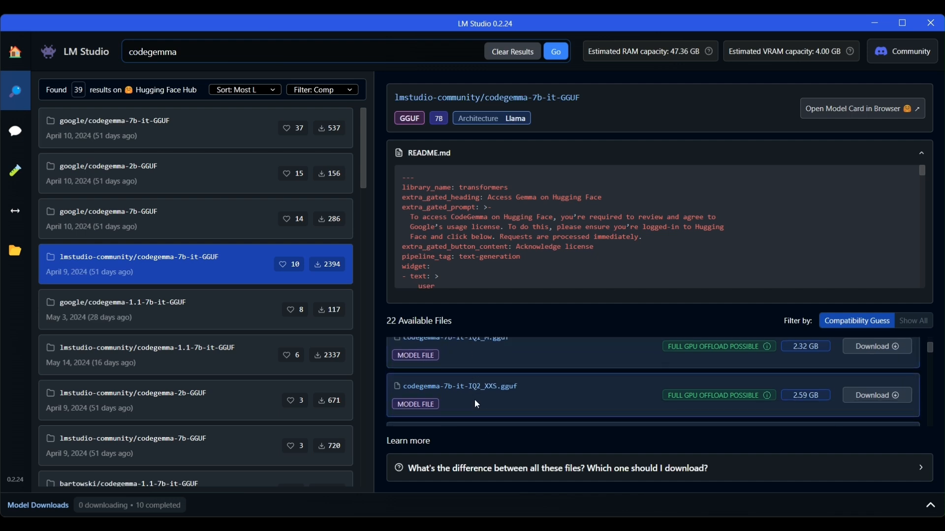
pyautogui.scroll(-2, 518, 396)
pyautogui.scroll(-2, 521, 398)
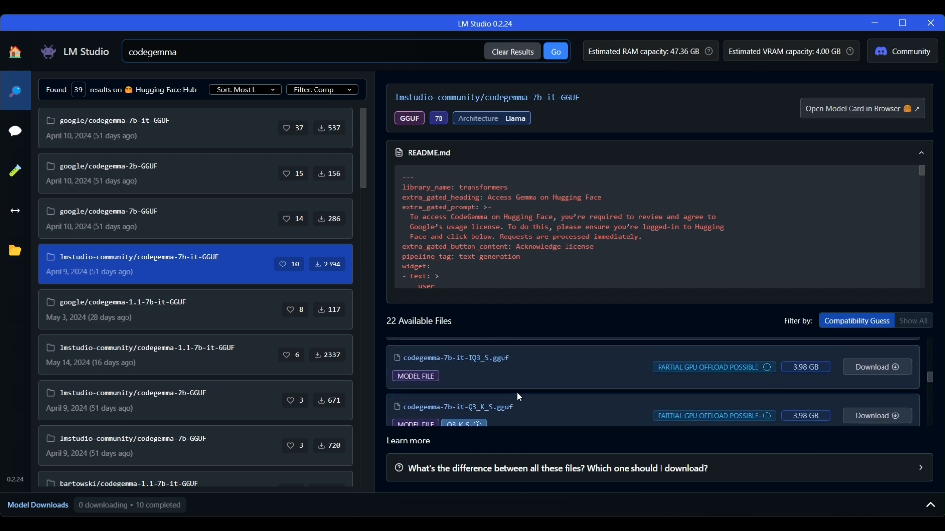
pyautogui.scroll(-6, 519, 396)
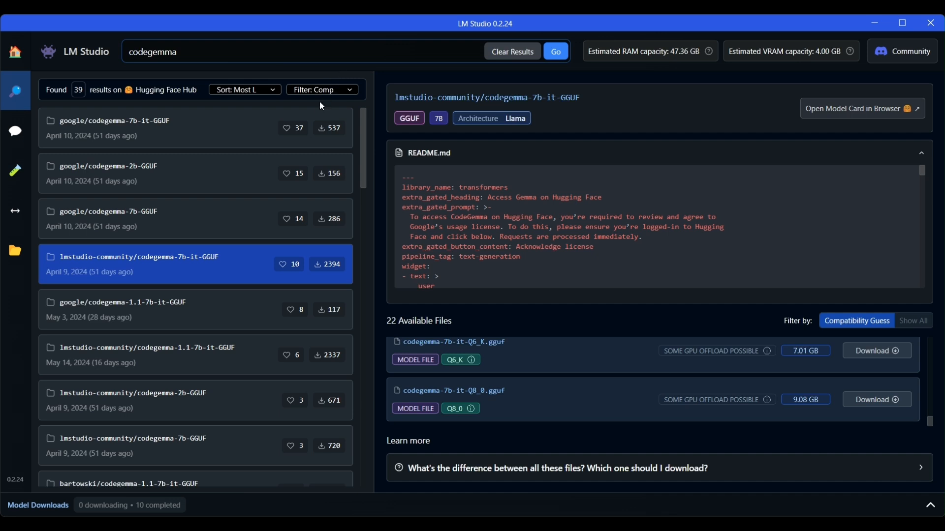
# - Search for 'Llama 3' and view lmstudio-community/Meta-Llama-3-8B-Instruct-GGUF's README and 5 files
pyautogui.moveTo(226, 52); pyautogui.dragTo(91, 52)
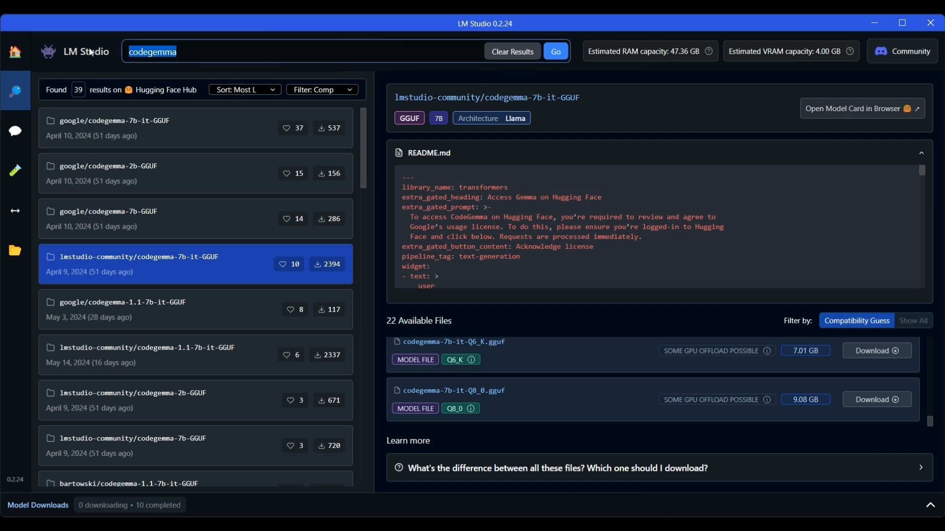
pyautogui.write('Llama 3')
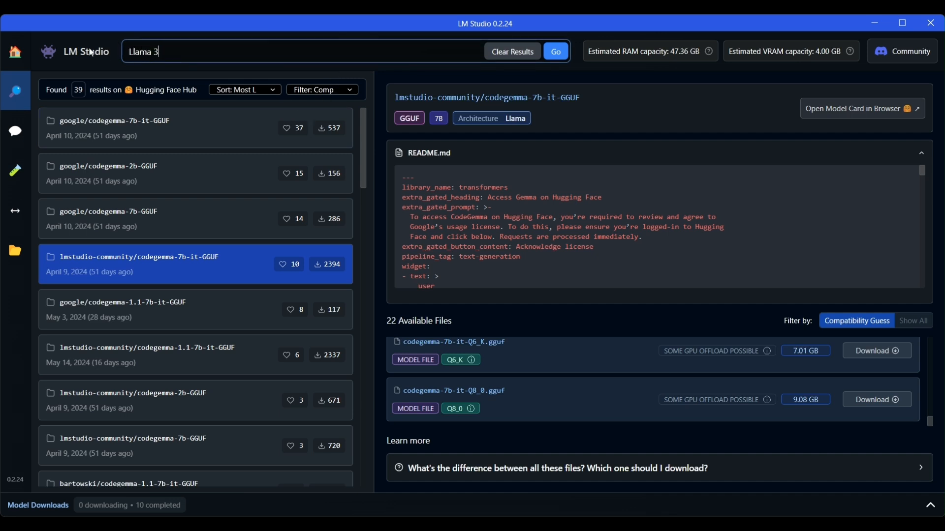
pyautogui.press('Return')
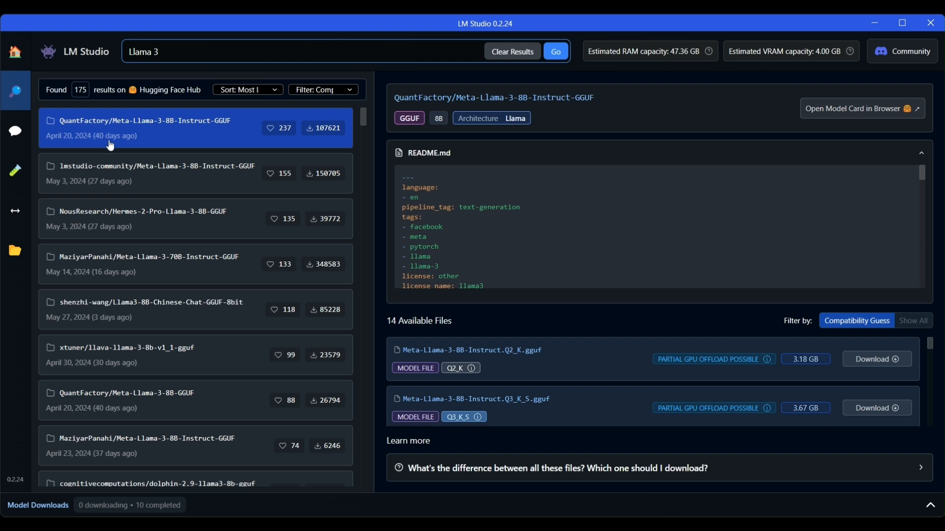
pyautogui.click(190, 185)
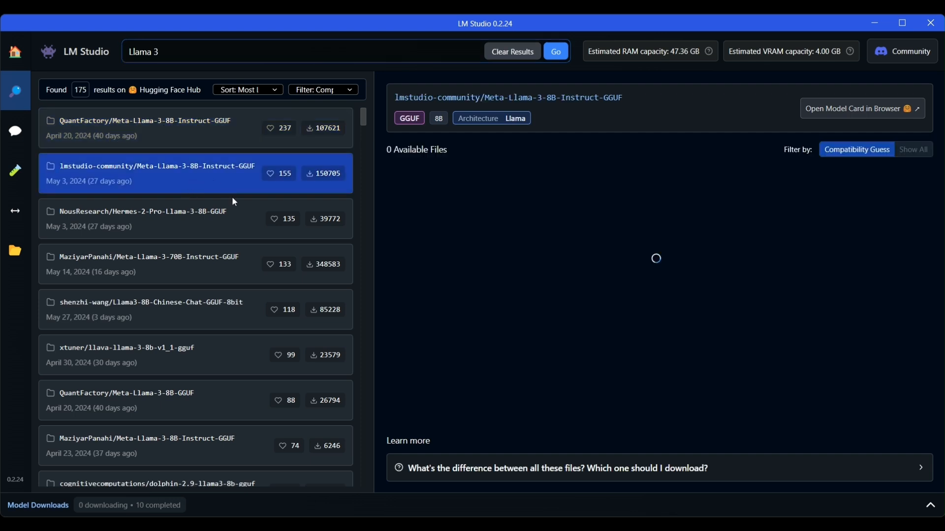
pyautogui.scroll(-1, 610, 364)
pyautogui.scroll(1, 618, 380)
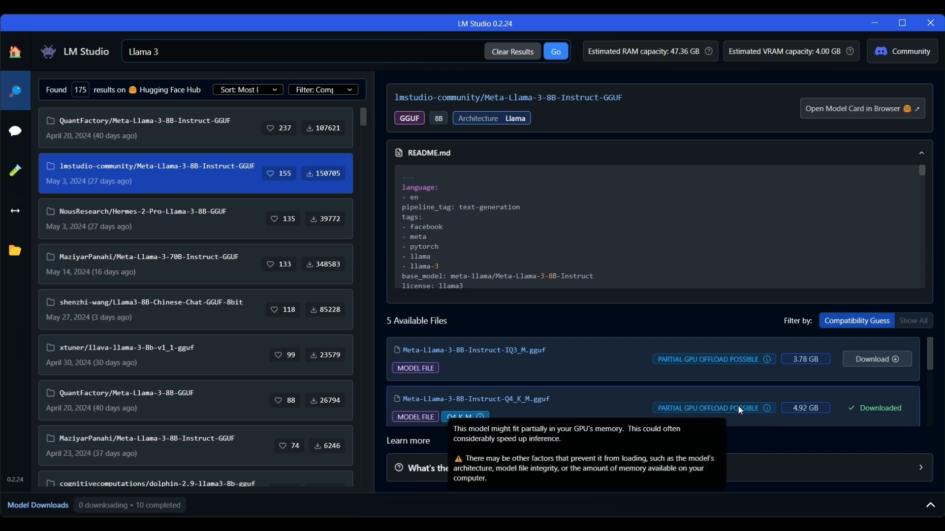
# - Delete the old Indian economy chat from the AI Chat page, leaving an empty Untitled Chat
pyautogui.click(9, 141)
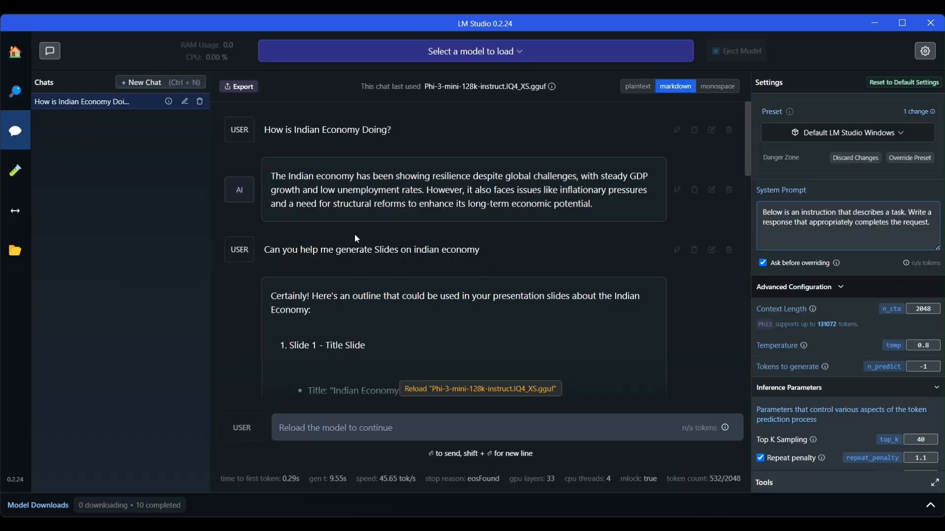
pyautogui.click(200, 101)
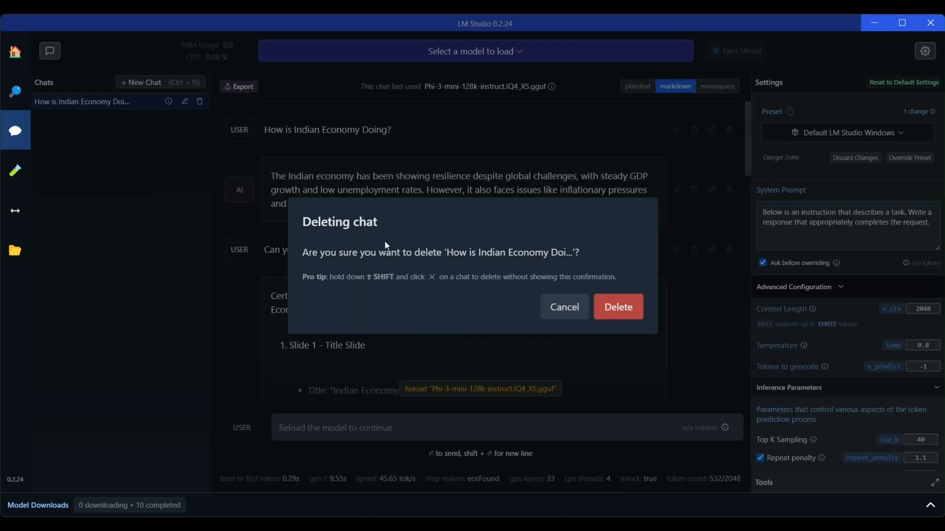
pyautogui.click(619, 308)
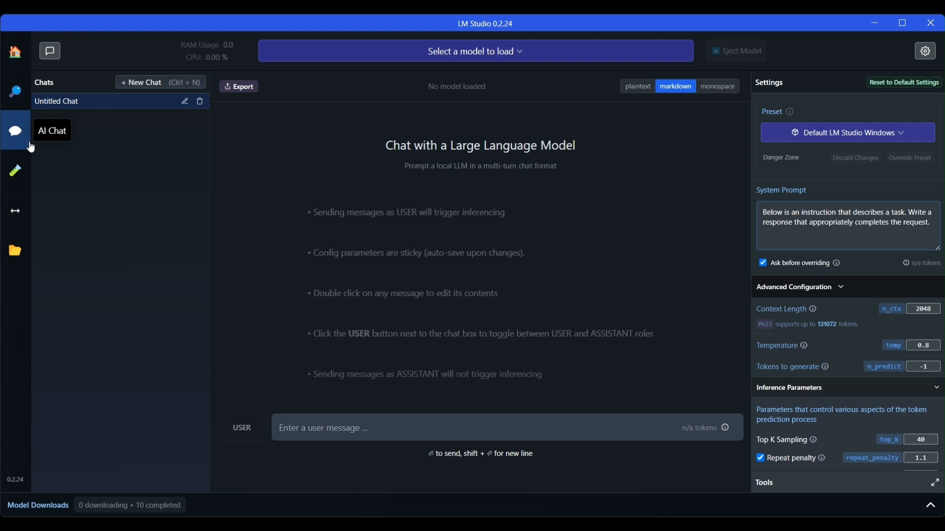
# - Load the lmstudio-community Meta Llama 3 Instruct model into the empty chat
pyautogui.click(498, 51)
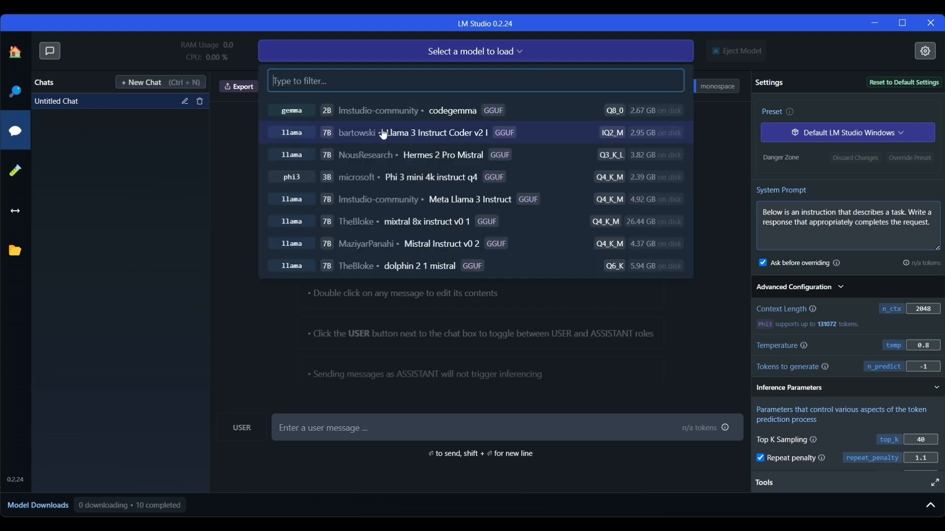
pyautogui.click(408, 207)
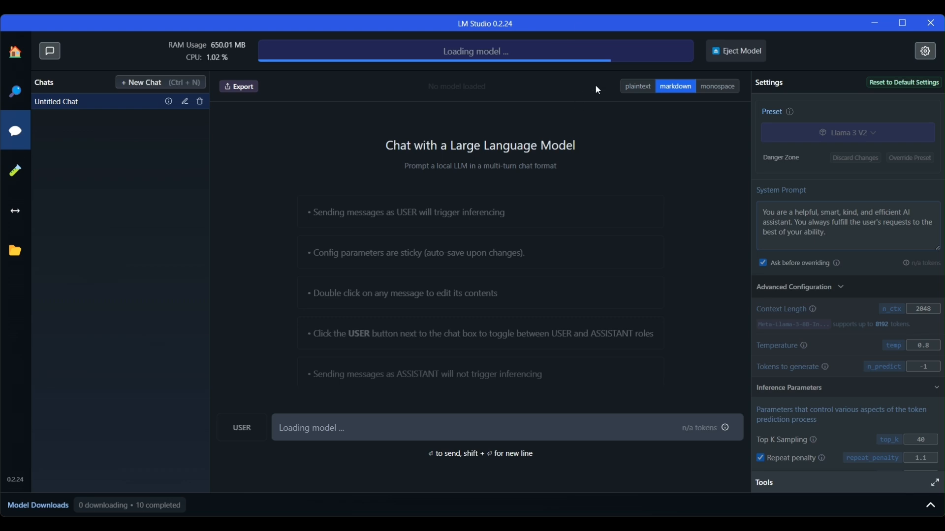
# - Scroll the Settings panel while Meta Llama 3 Instruct Q4_K_M finishes loading
pyautogui.scroll(-10, 896, 226)
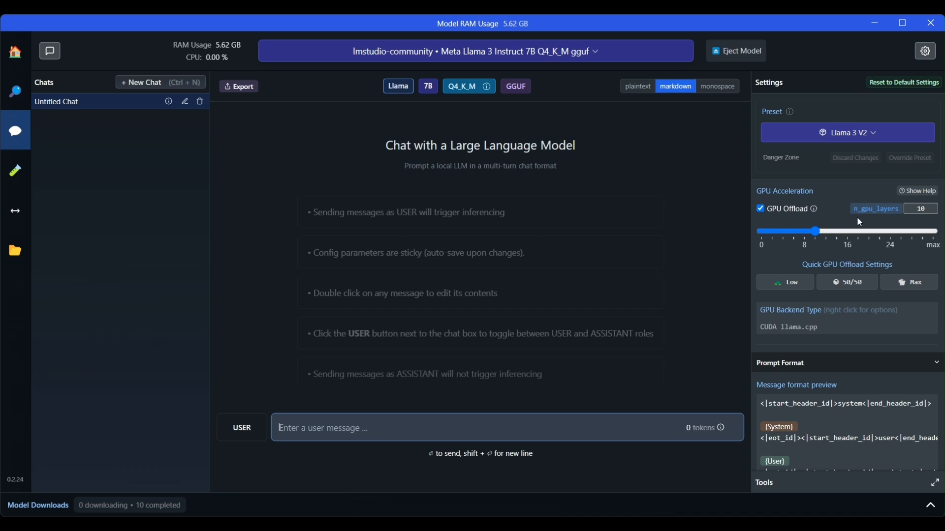
pyautogui.scroll(8, 858, 220)
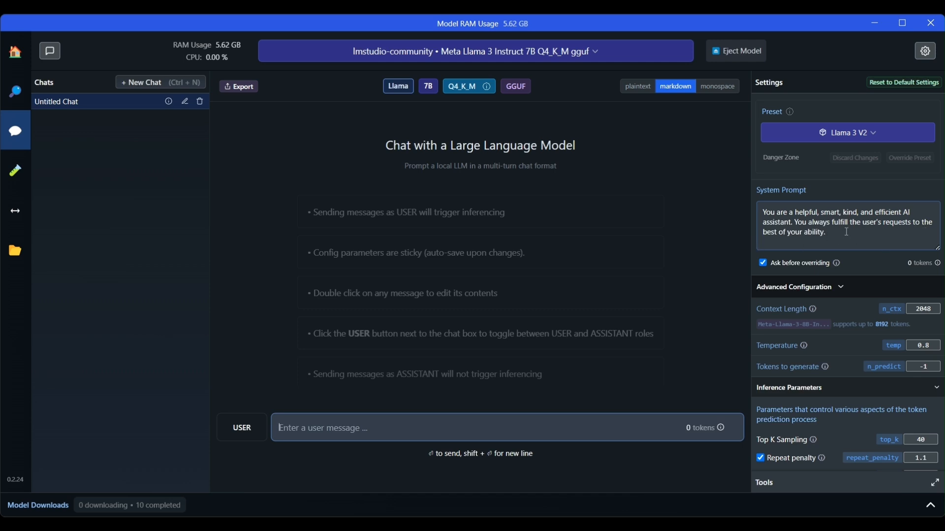
pyautogui.moveTo(847, 232); pyautogui.dragTo(753, 204)
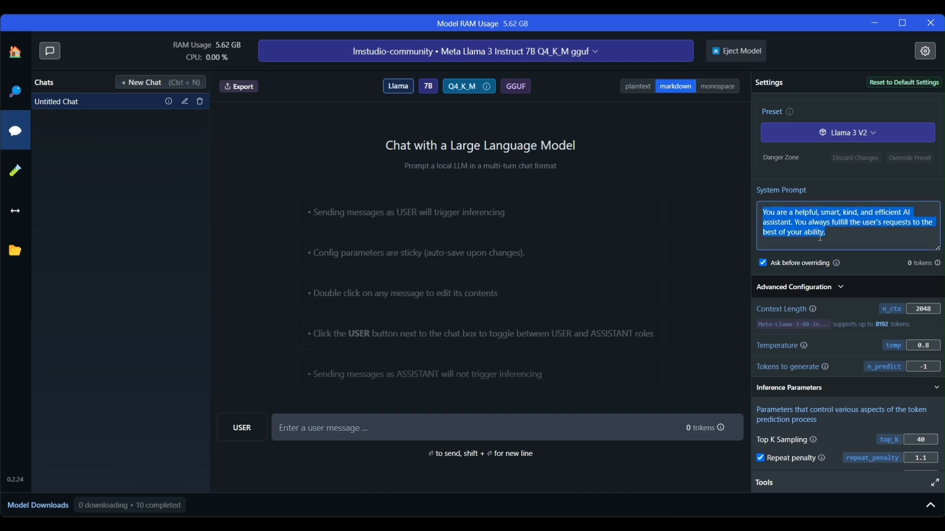
pyautogui.click(848, 234)
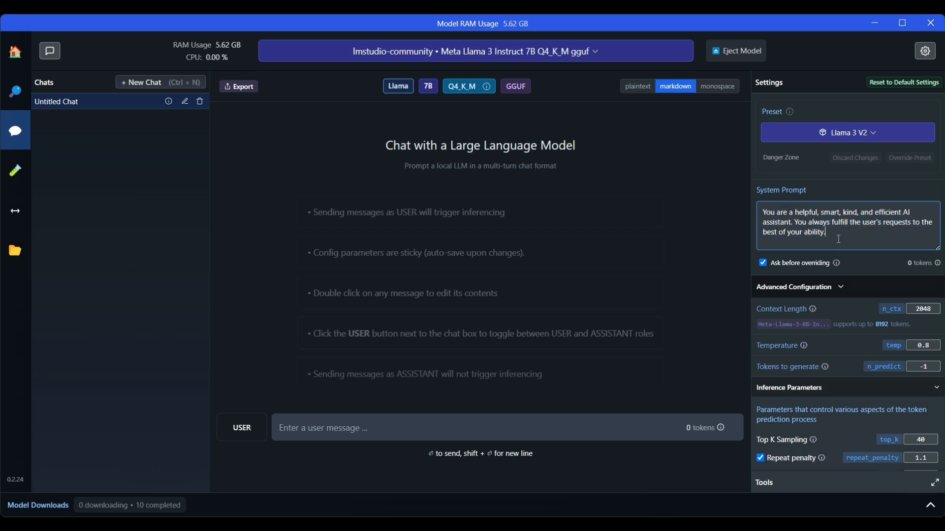
pyautogui.scroll(-1, 865, 261)
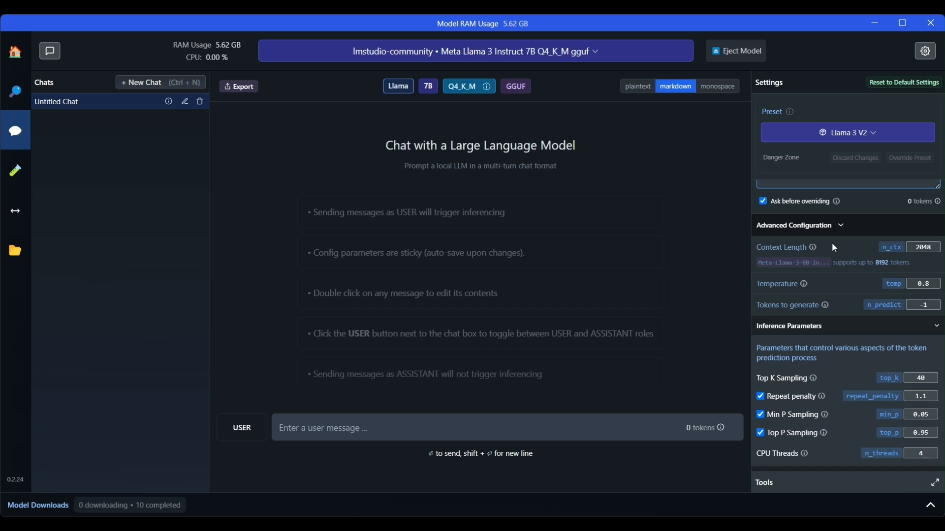
pyautogui.moveTo(812, 250)
pyautogui.moveTo(804, 283)
pyautogui.moveTo(829, 309)
pyautogui.scroll(-3, 895, 317)
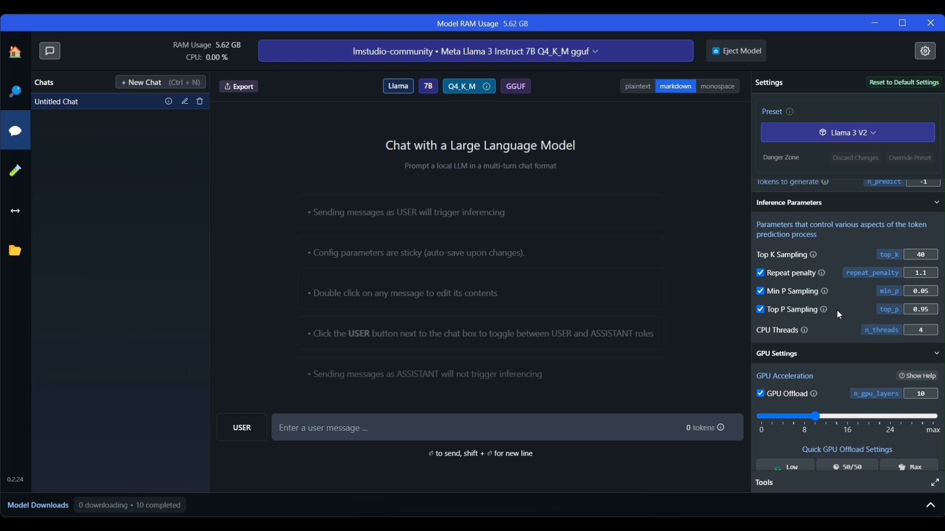
pyautogui.scroll(-3, 839, 315)
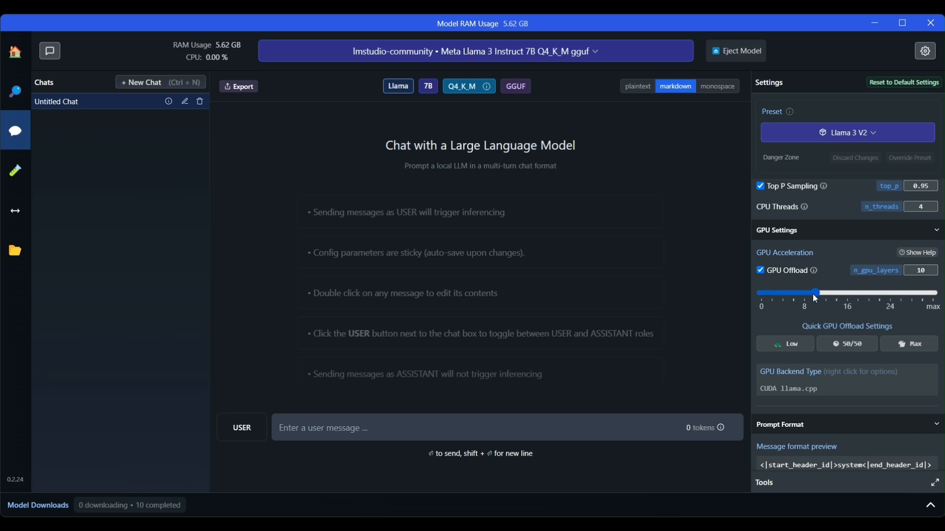
# - Raise GPU offload to 24 layers and reload, then set it to max and reload again
pyautogui.moveTo(813, 293); pyautogui.dragTo(891, 294)
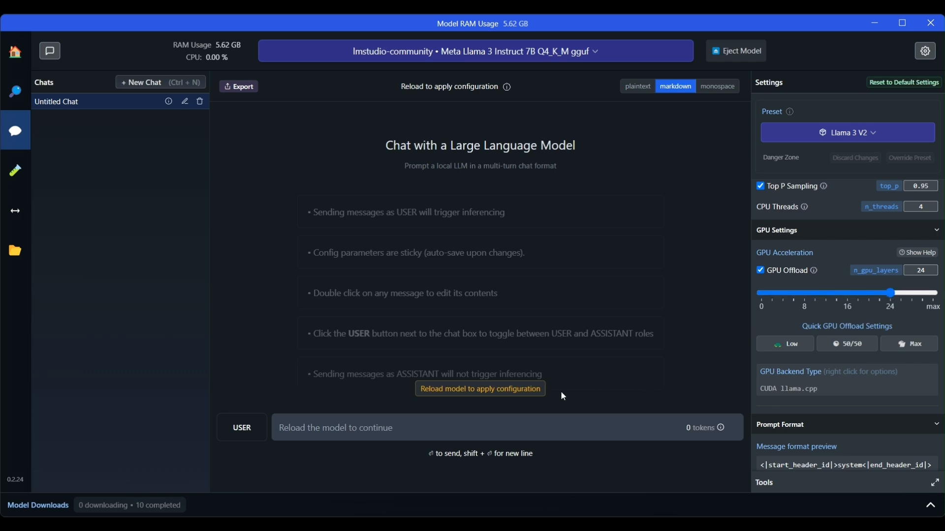
pyautogui.click(539, 390)
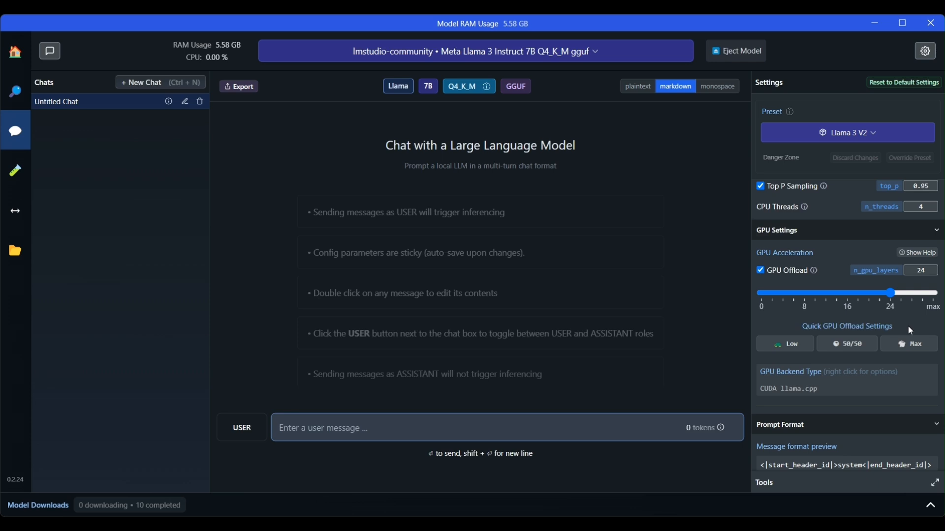
pyautogui.moveTo(890, 292); pyautogui.dragTo(940, 296)
pyautogui.click(531, 392)
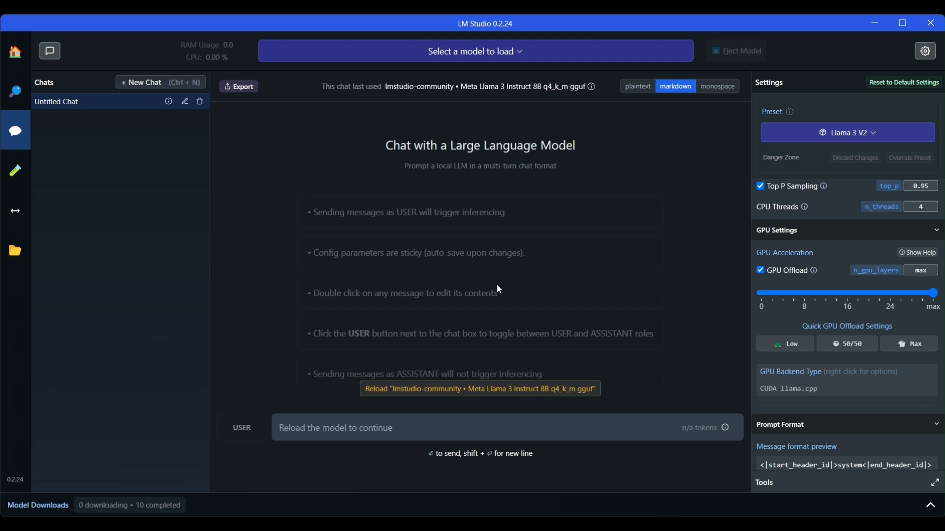
# - Set GPU offload back to 24 layers and reload Meta Llama 3 Instruct 8B Q4_K_M
pyautogui.click(577, 390)
pyautogui.click(890, 293)
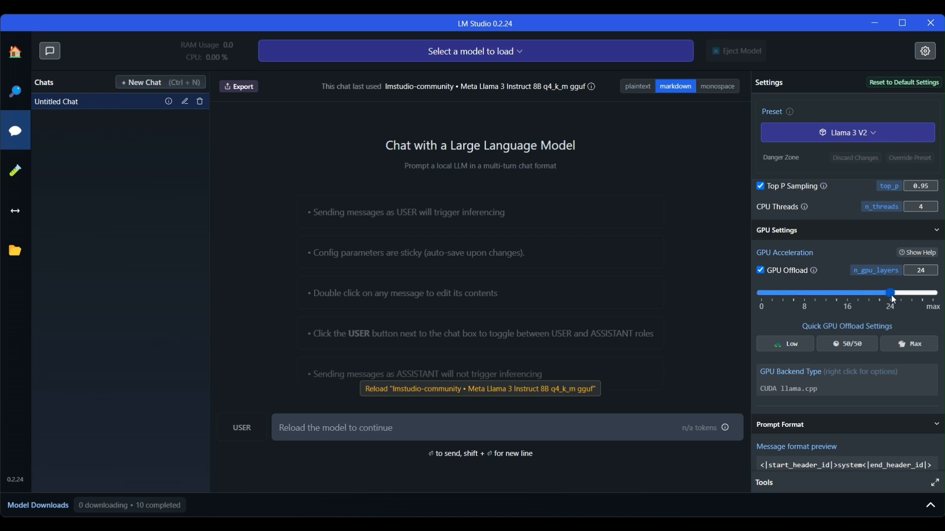
pyautogui.click(456, 391)
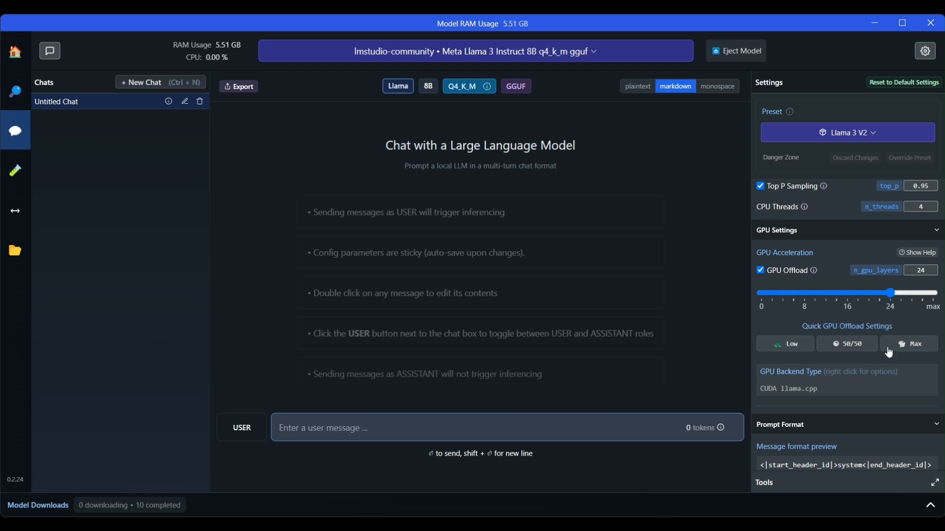
pyautogui.scroll(-4, 897, 388)
pyautogui.scroll(-1, 886, 354)
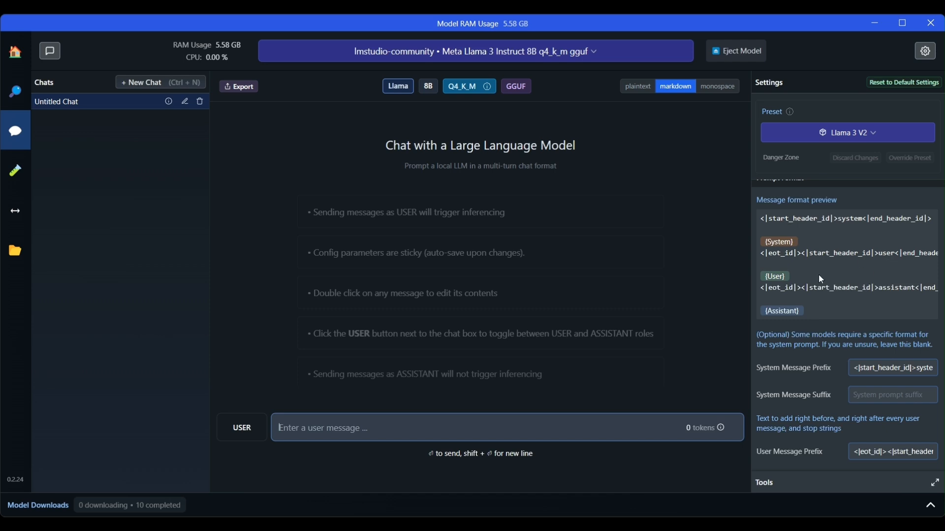
pyautogui.scroll(-5, 864, 284)
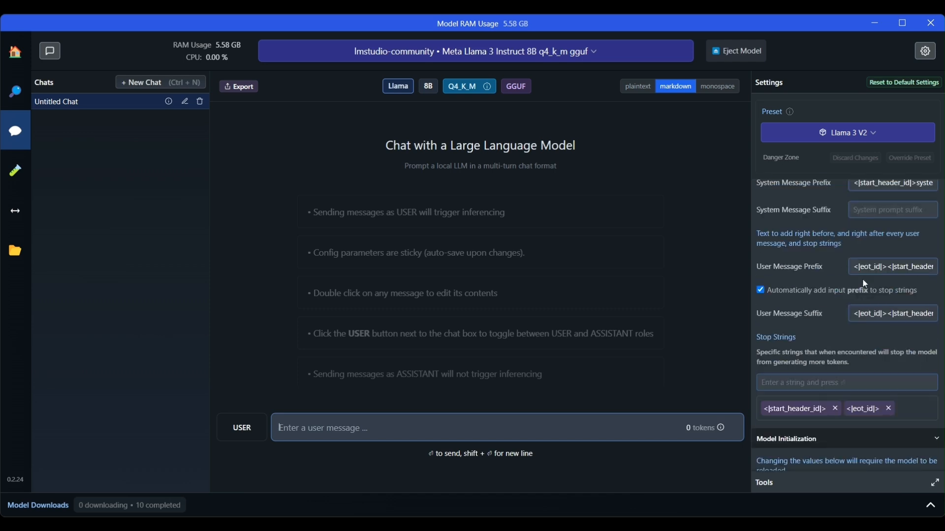
pyautogui.scroll(4, 864, 285)
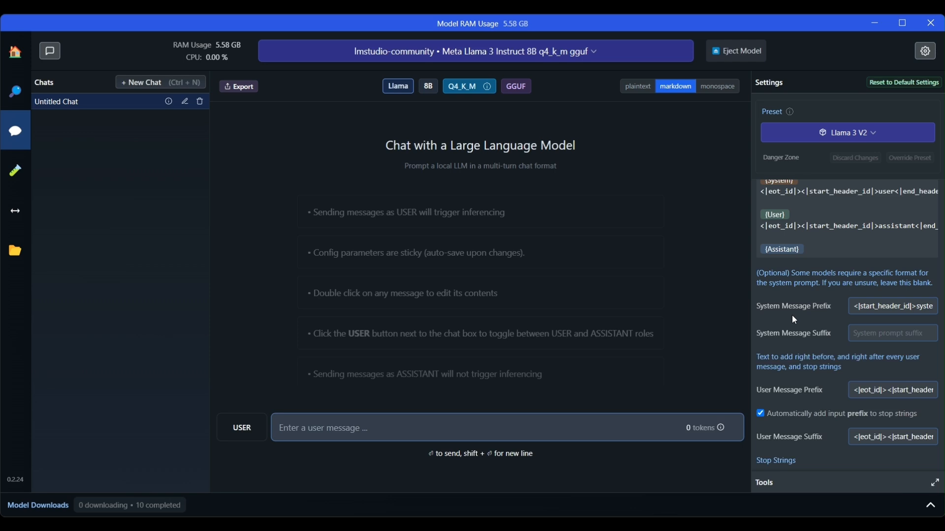
pyautogui.scroll(5, 794, 318)
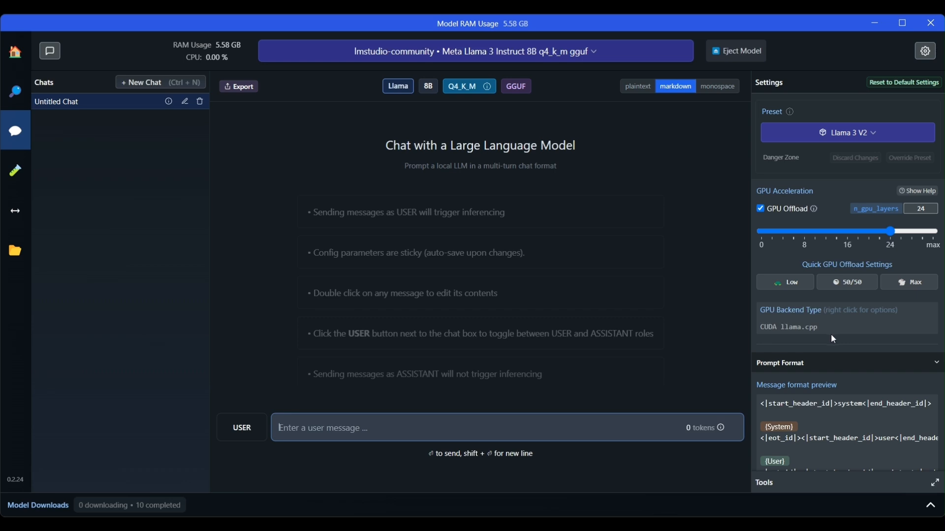
pyautogui.scroll(-10, 832, 337)
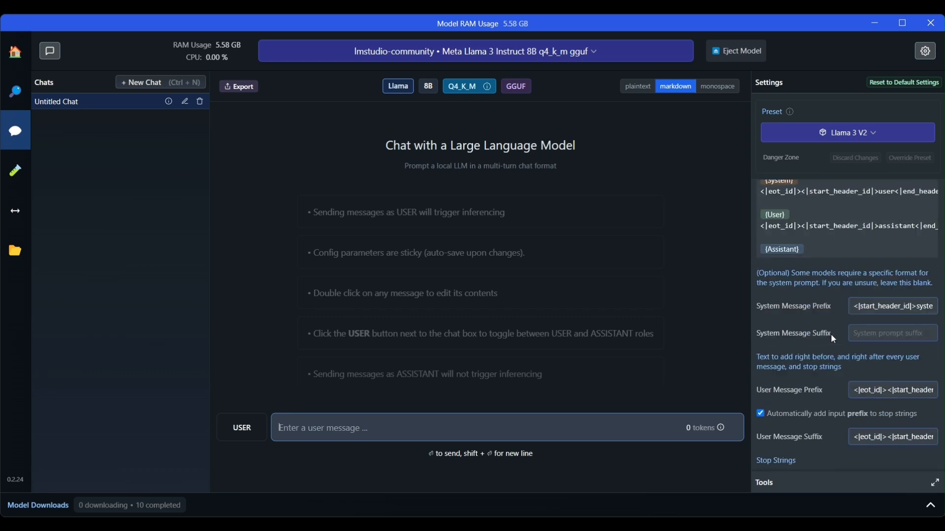
pyautogui.scroll(-5, 832, 338)
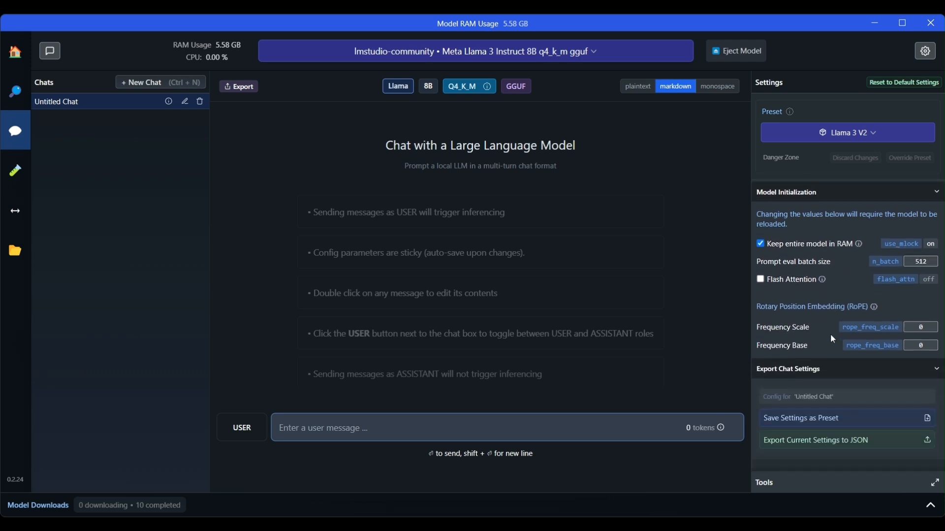
pyautogui.scroll(-1, 786, 393)
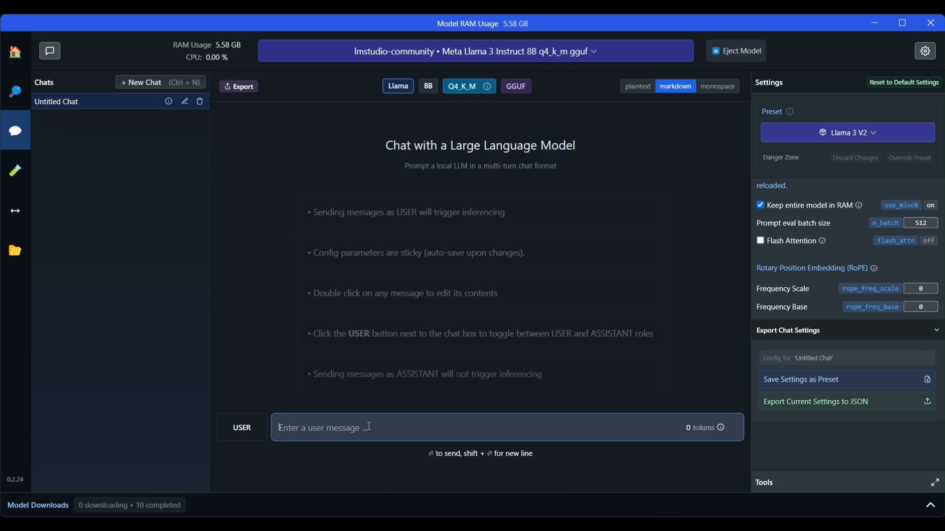
# - Ask Llama 3 'Hi do you know about GPT based transformer models'
pyautogui.write('Hi d oy ou')
pyautogui.press('BackSpace')
pyautogui.press('BackSpace')
pyautogui.press('BackSpace')
pyautogui.press('BackSpace')
pyautogui.press('BackSpace')
pyautogui.press('BackSpace')
pyautogui.write('o you know about GPT based')
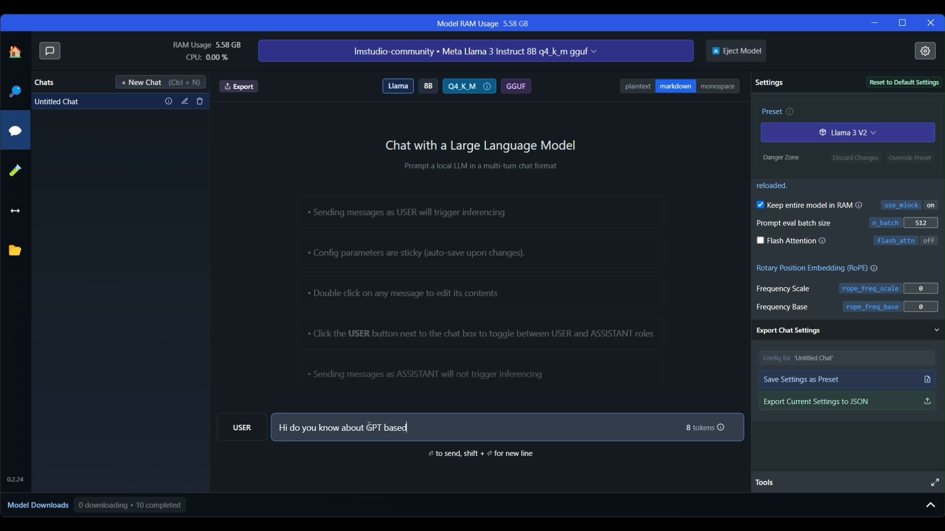
pyautogui.write(' transformer models')
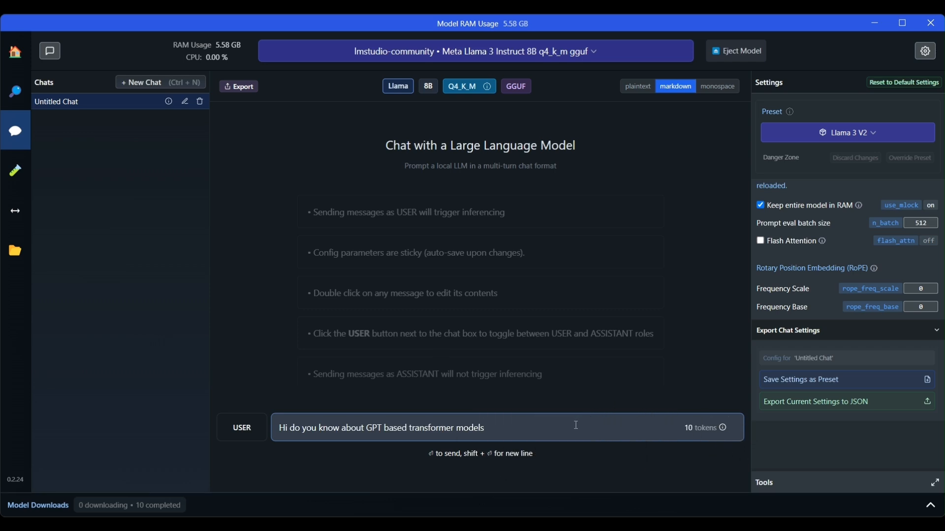
pyautogui.press('Return')
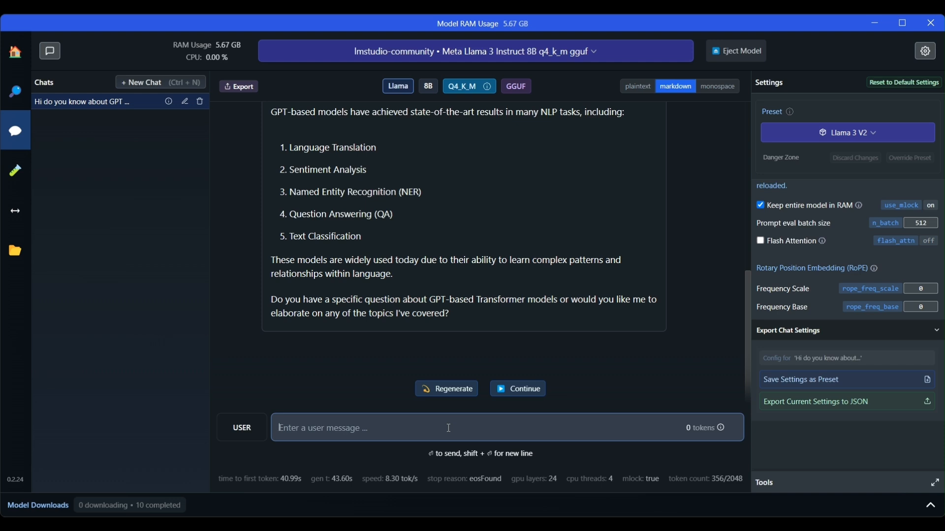
# - Switch the chat's model from Meta Llama 3 to microsoft Phi 3 mini 4k instruct q4
pyautogui.click(593, 52)
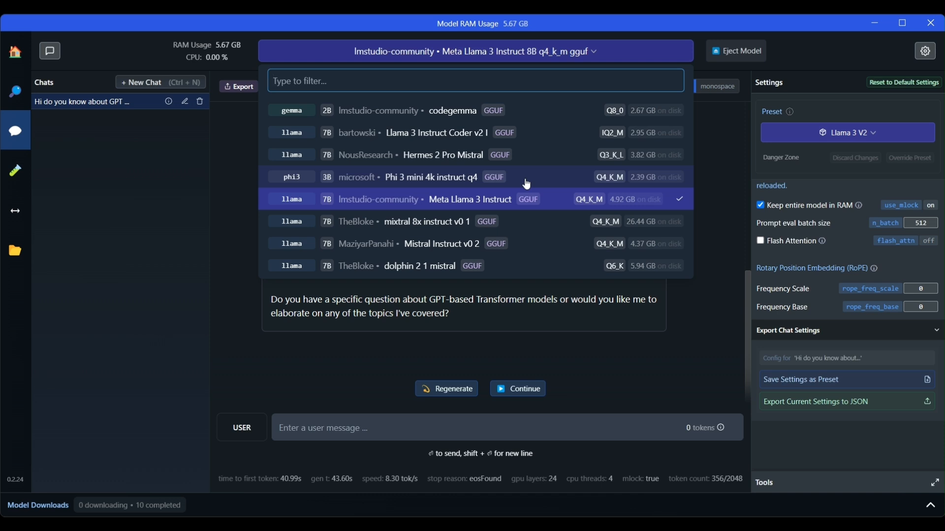
pyautogui.click(380, 181)
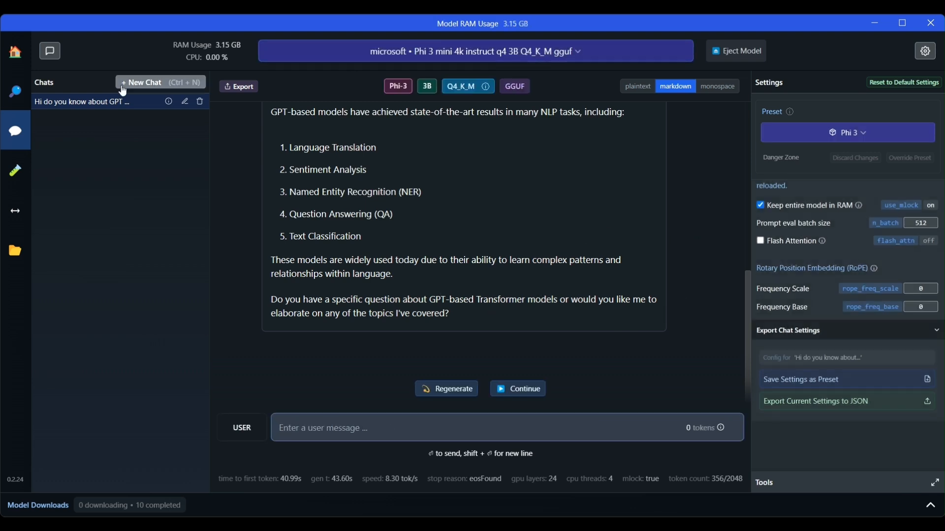
# - Start a new empty chat and copy the earlier GPT question from the old chat
pyautogui.click(139, 82)
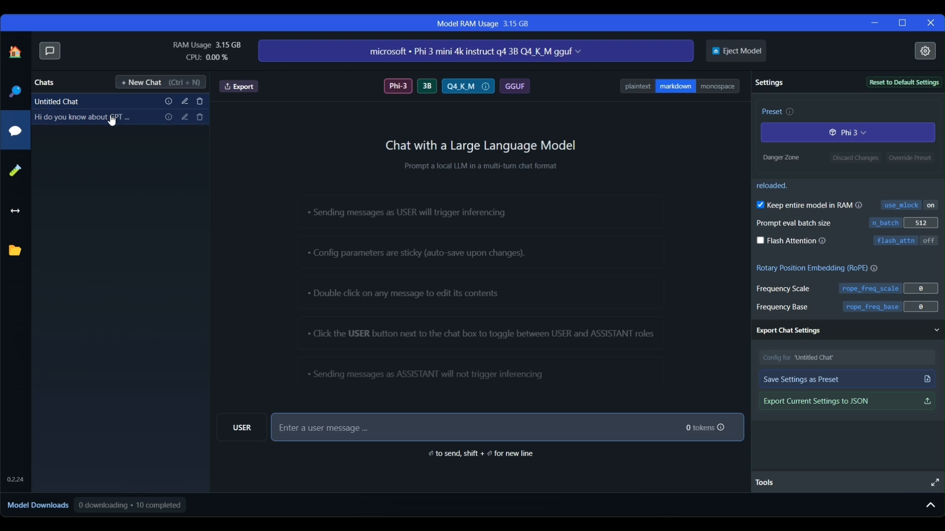
pyautogui.click(114, 118)
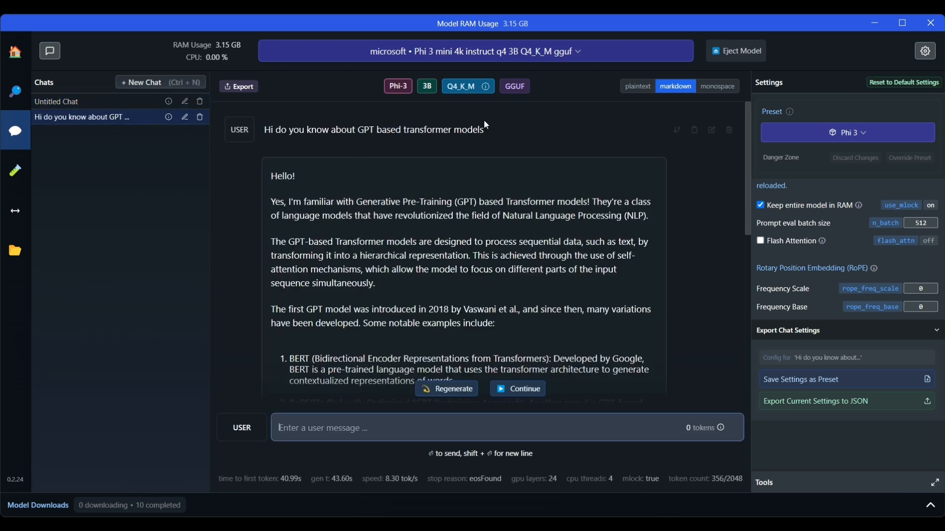
pyautogui.moveTo(484, 131); pyautogui.dragTo(255, 132)
pyautogui.hotkey('ctrl', 'c')
pyautogui.click(61, 101)
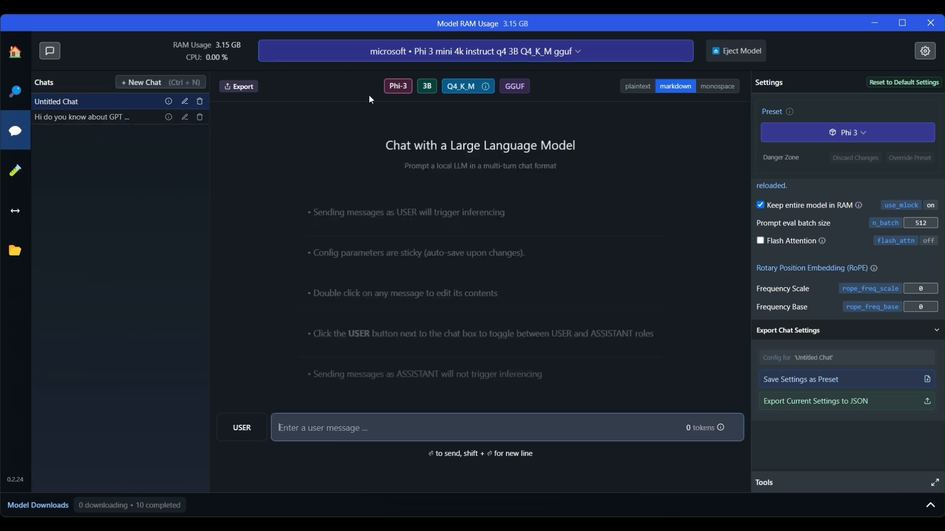
pyautogui.scroll(10, 891, 261)
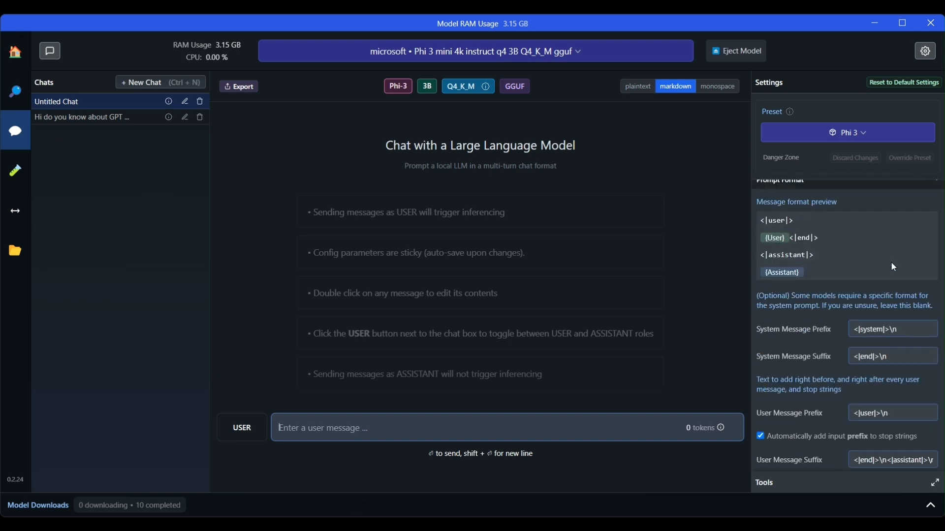
pyautogui.scroll(-3, 876, 306)
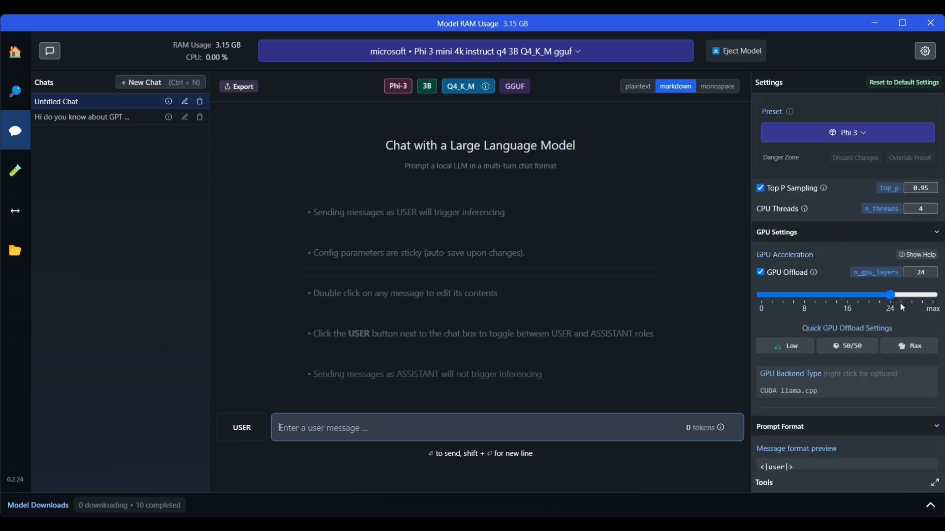
# - Set Phi 3's GPU offload to max and reload the model
pyautogui.moveTo(891, 295); pyautogui.dragTo(934, 296)
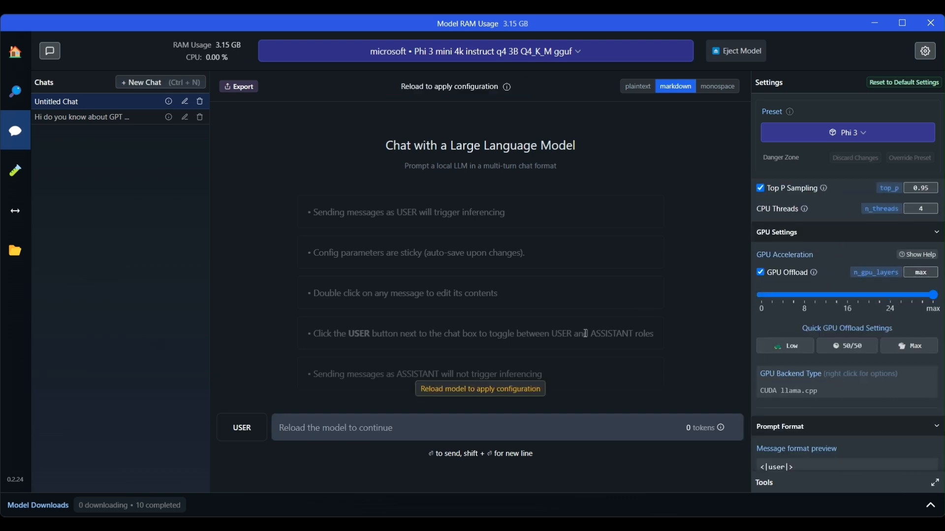
pyautogui.click(491, 390)
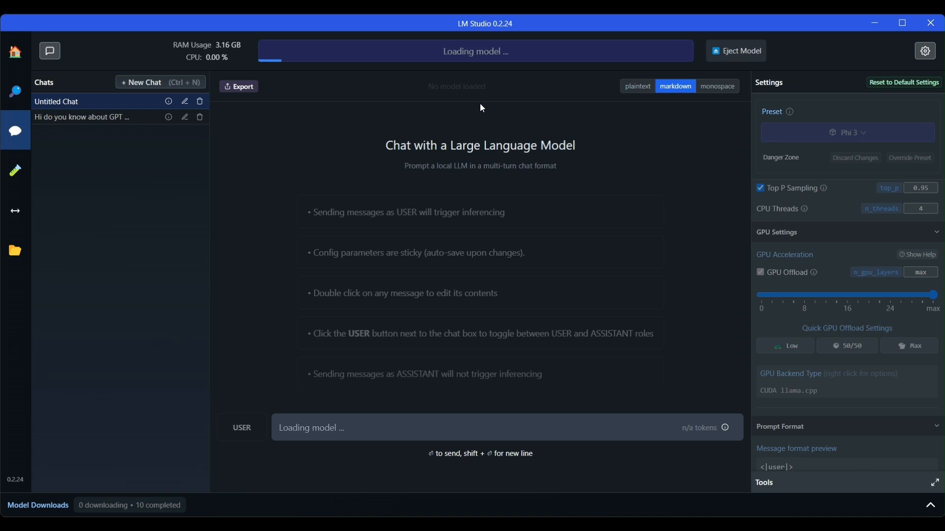
pyautogui.scroll(6, 873, 264)
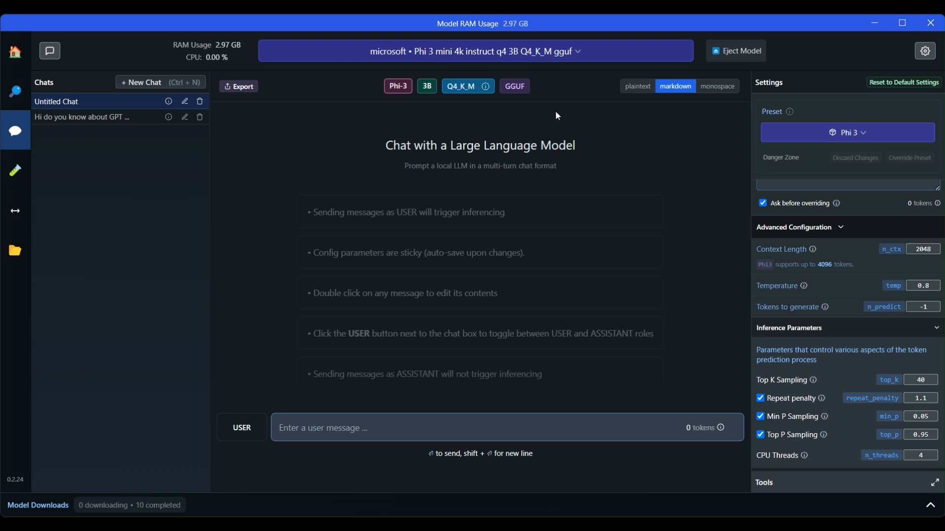
pyautogui.click(575, 53)
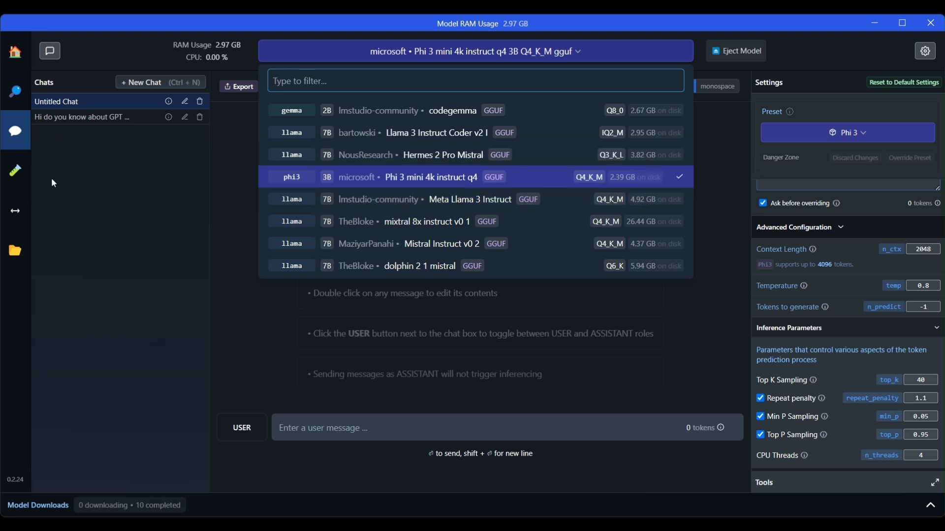
pyautogui.click(71, 188)
# - Paste the GPT transformer question into the new chat, remove the blank line, and send it to Phi 3
pyautogui.click(362, 428)
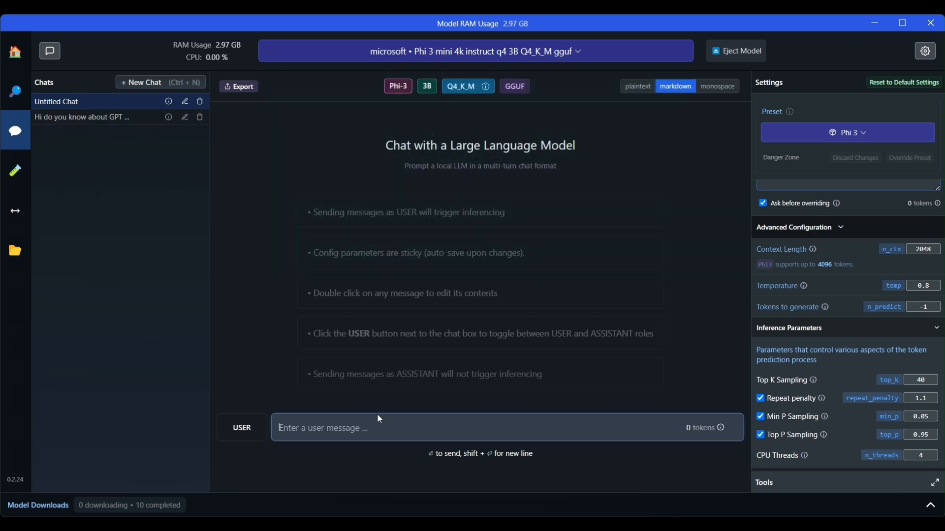
pyautogui.hotkey('ctrl', 'v')
pyautogui.click(427, 420)
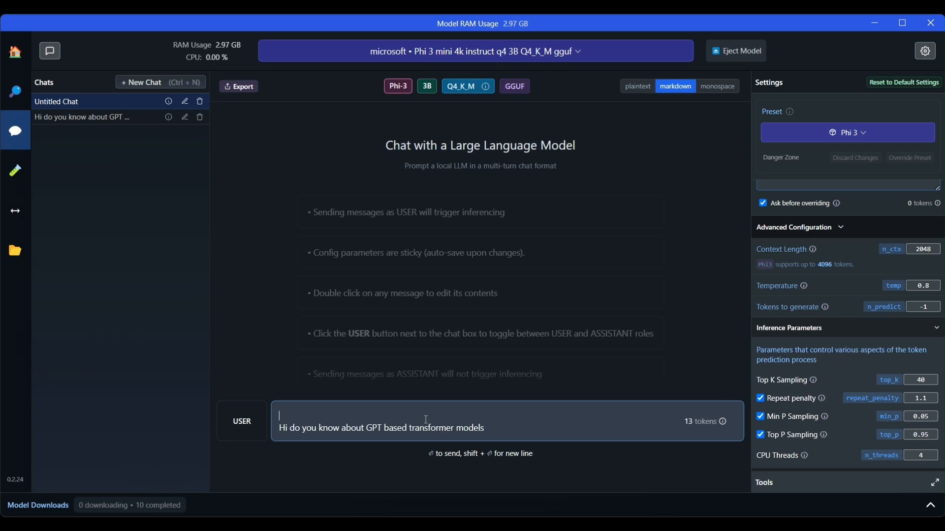
pyautogui.press('Delete')
pyautogui.press('Return')
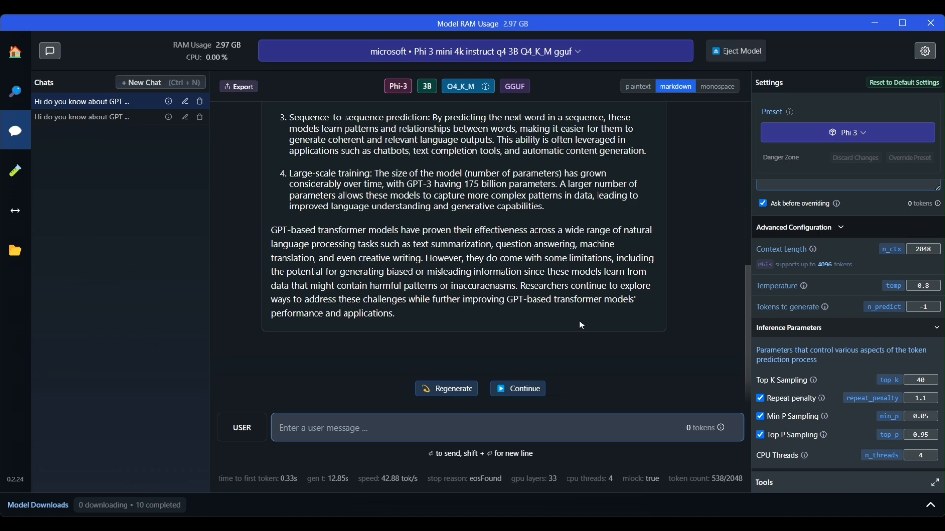
pyautogui.scroll(10, 581, 326)
pyautogui.scroll(-4, 529, 310)
pyautogui.scroll(-3, 530, 312)
# - Start a Multi-Model Session from the Playground and review the loaded Phi-3-mini model settings
pyautogui.click(15, 171)
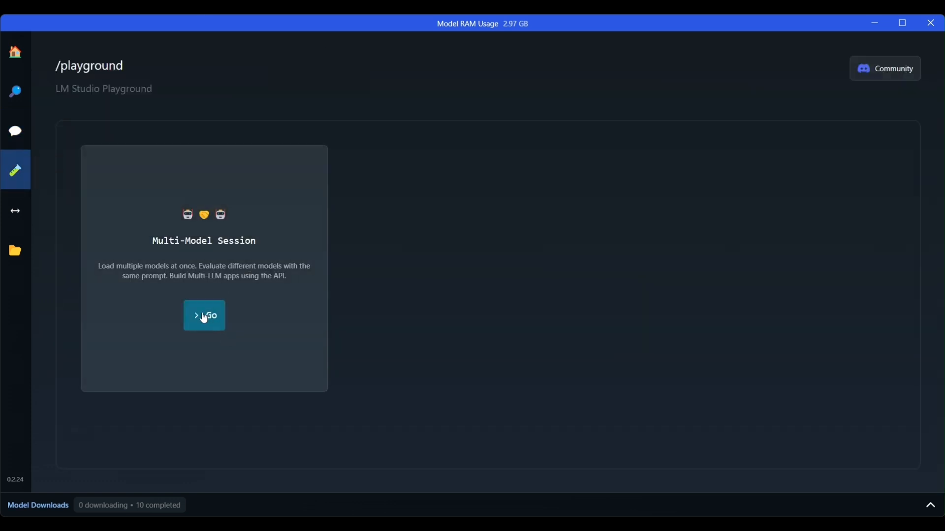
pyautogui.click(210, 315)
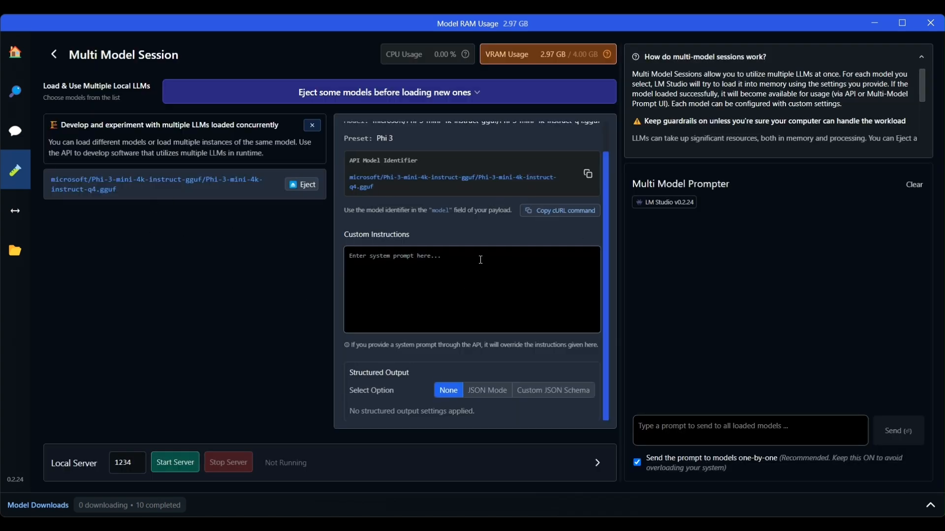
pyautogui.scroll(1, 480, 260)
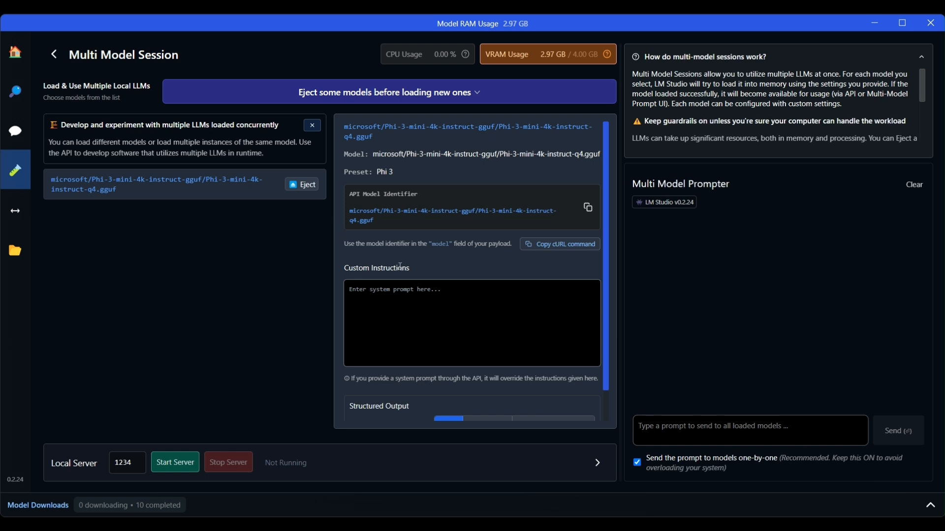
pyautogui.scroll(-1, 400, 264)
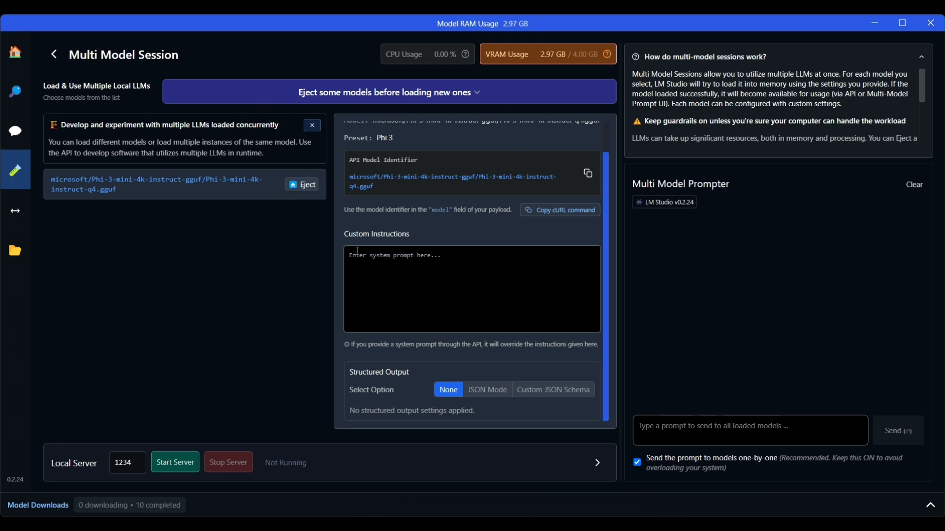
# - Focus the multi-model prompt box, then release focus from it
pyautogui.click(714, 431)
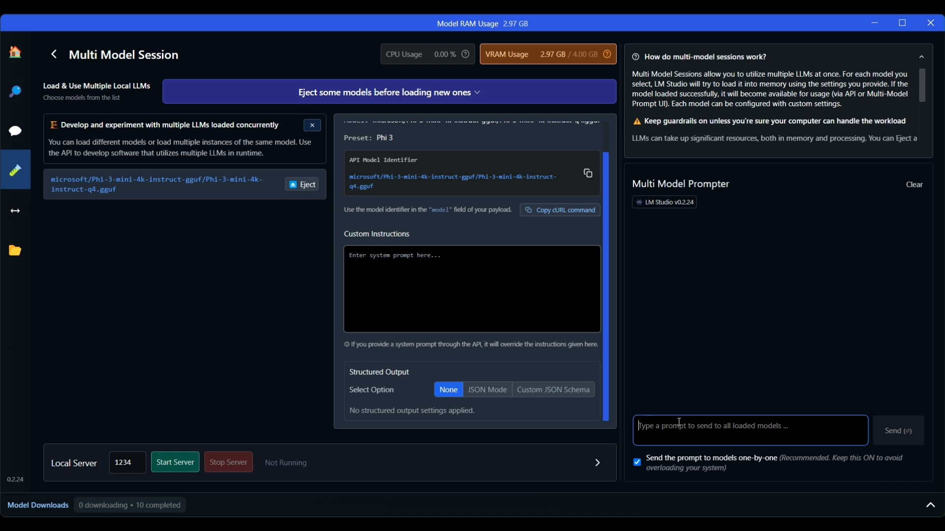
pyautogui.click(252, 263)
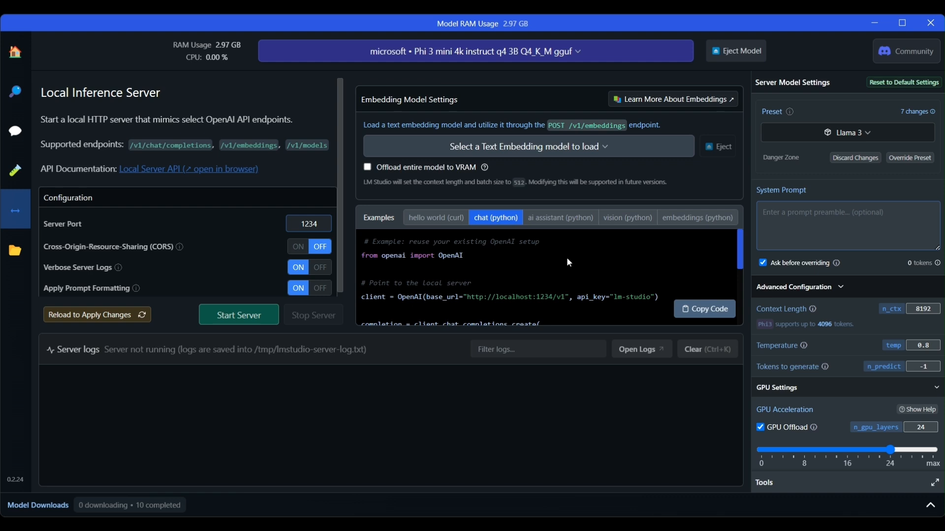
pyautogui.scroll(-3, 568, 262)
pyautogui.scroll(3, 568, 262)
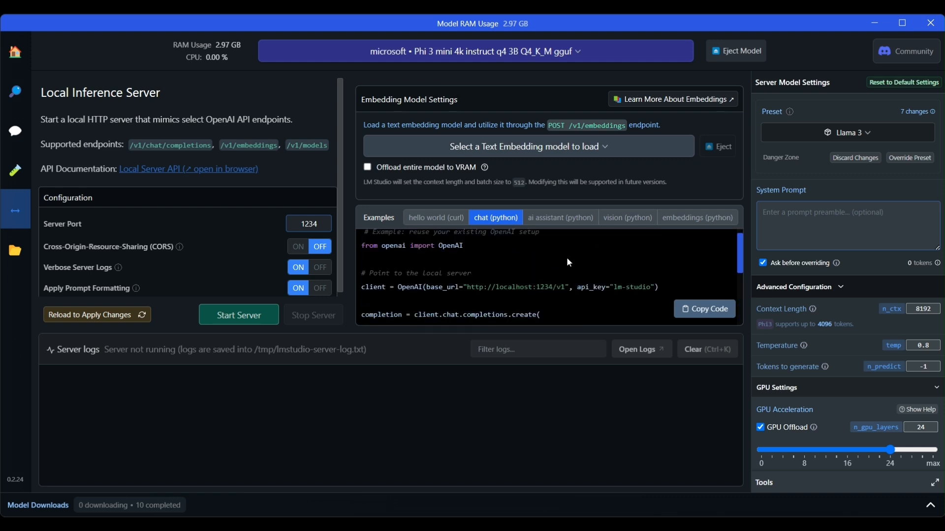
pyautogui.scroll(1, 568, 262)
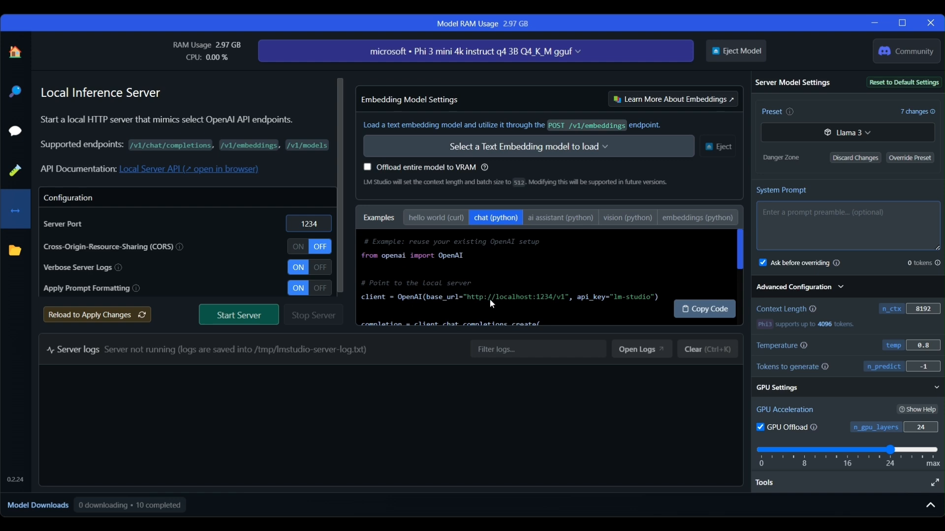
pyautogui.scroll(-1, 529, 291)
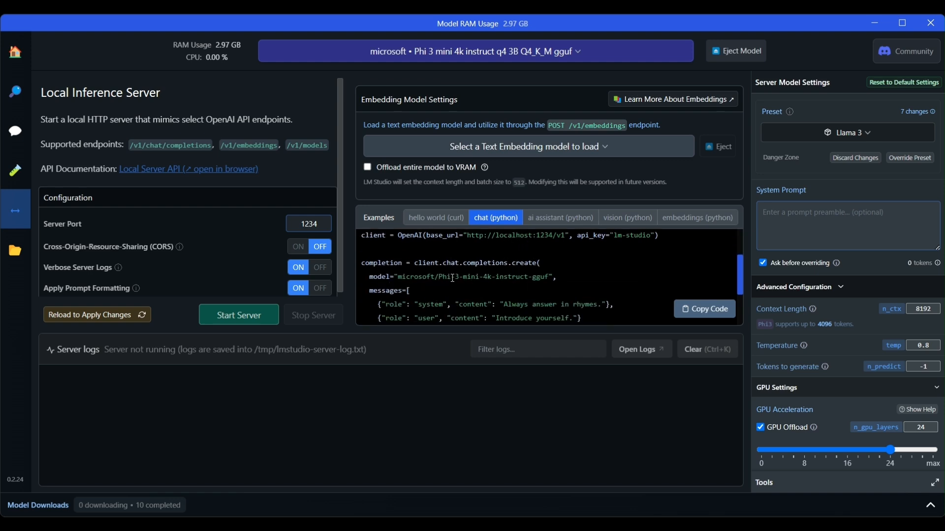
pyautogui.scroll(-1, 455, 284)
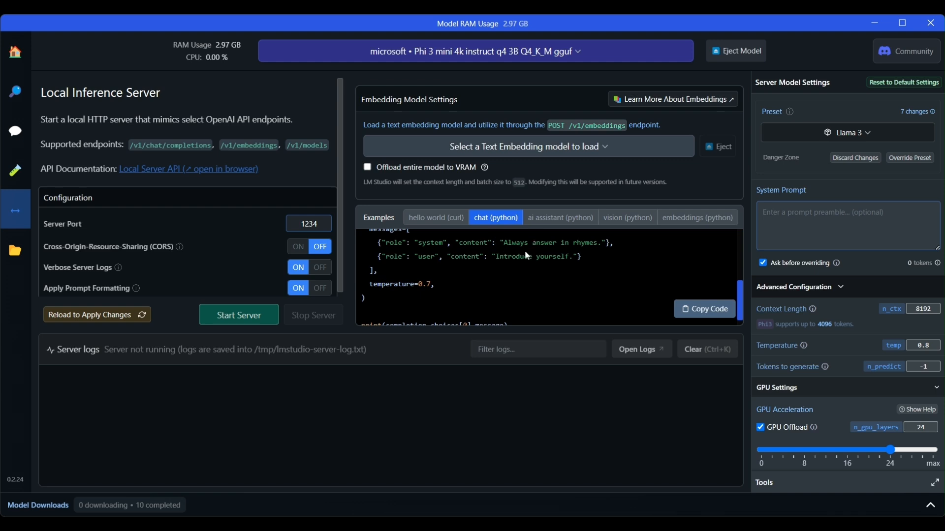
pyautogui.scroll(-1, 484, 293)
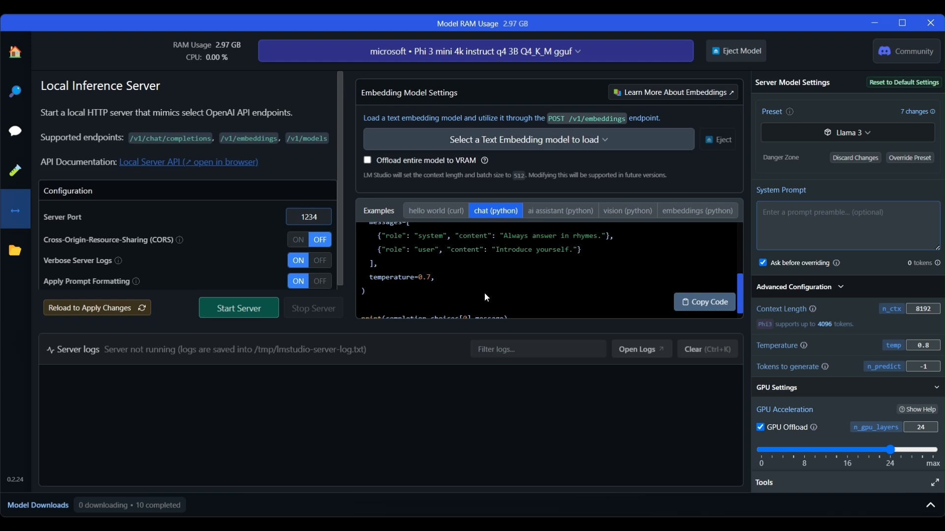
pyautogui.scroll(-1, 497, 271)
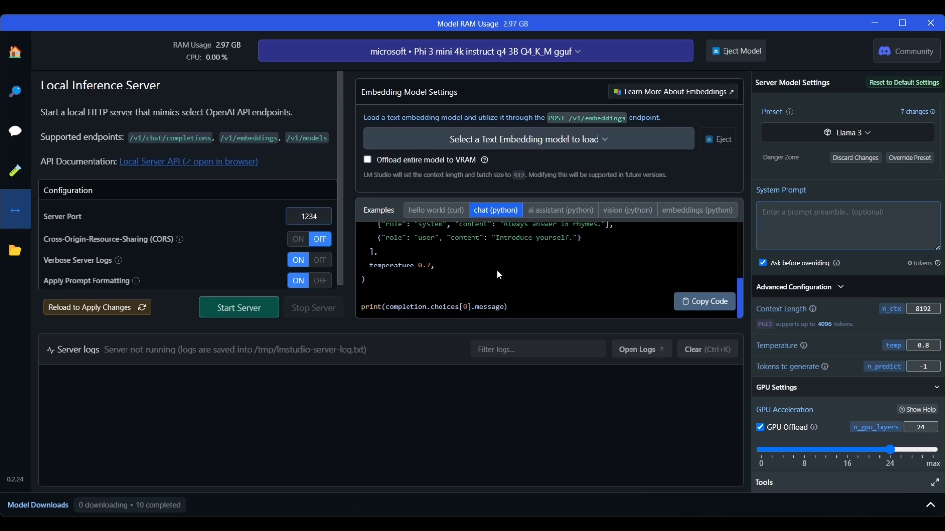
pyautogui.scroll(3, 539, 304)
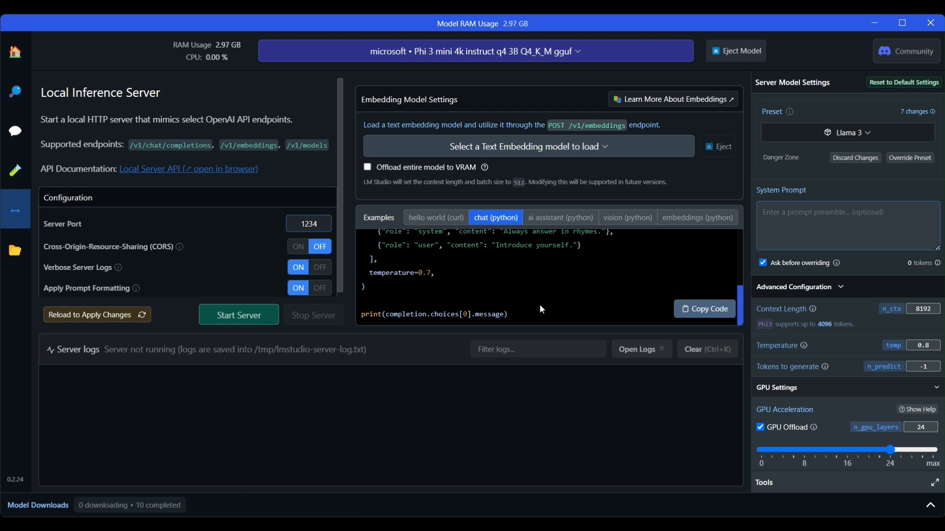
pyautogui.scroll(1, 509, 294)
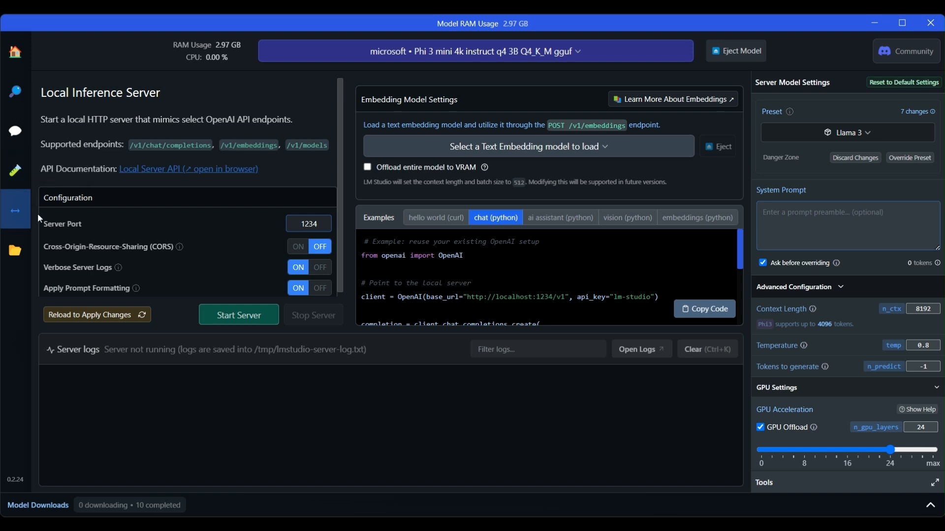
pyautogui.click(18, 249)
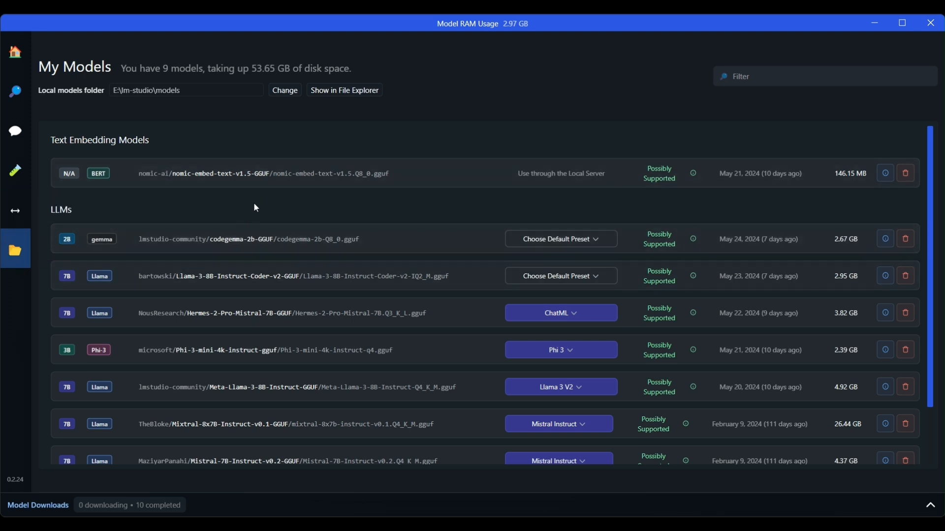
pyautogui.scroll(-2, 256, 208)
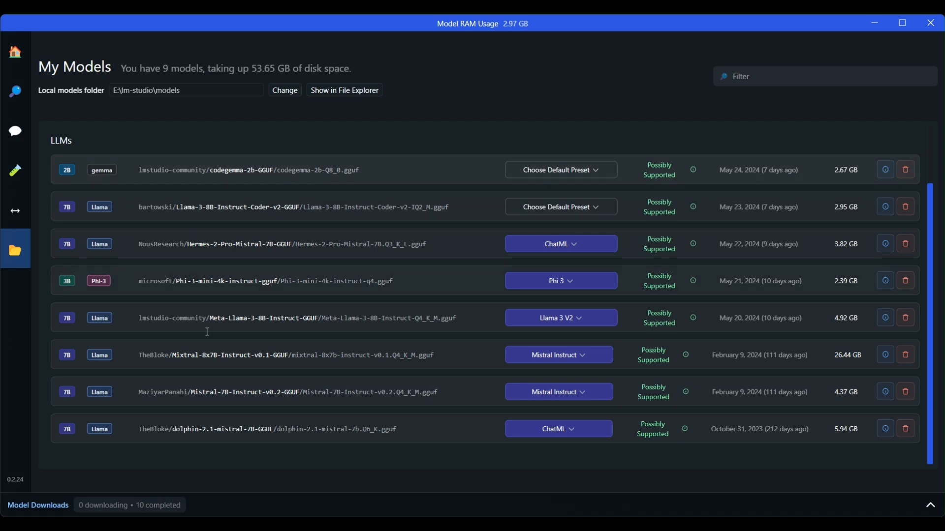
pyautogui.scroll(2, 210, 381)
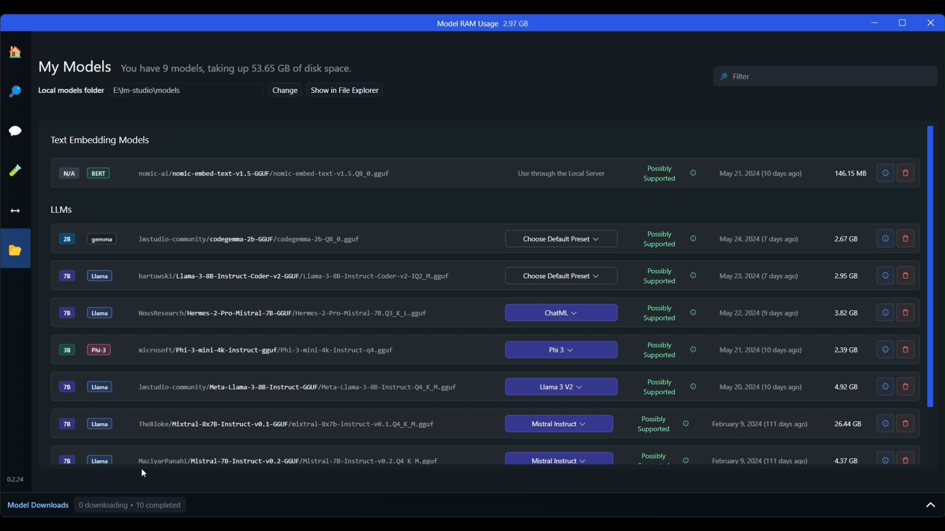
pyautogui.scroll(-2, 148, 442)
pyautogui.scroll(2, 201, 338)
pyautogui.scroll(-3, 449, 384)
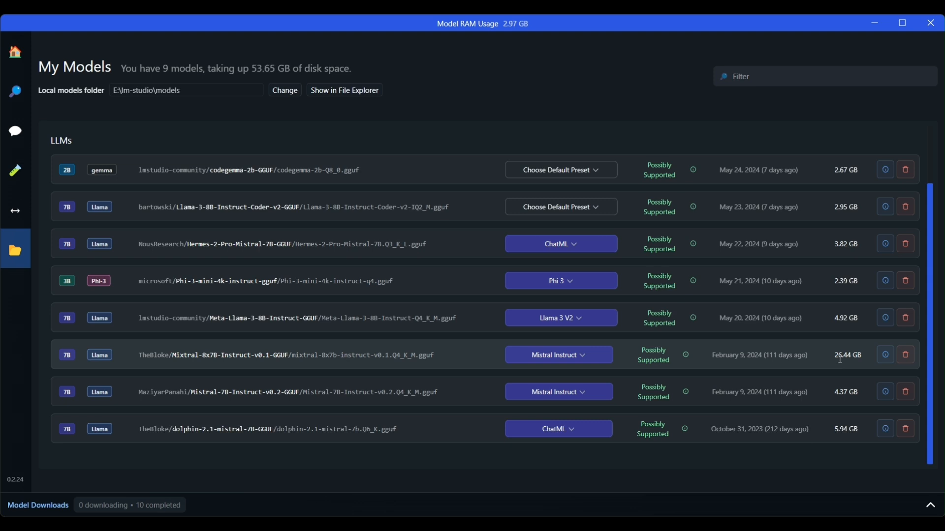
pyautogui.scroll(2, 312, 355)
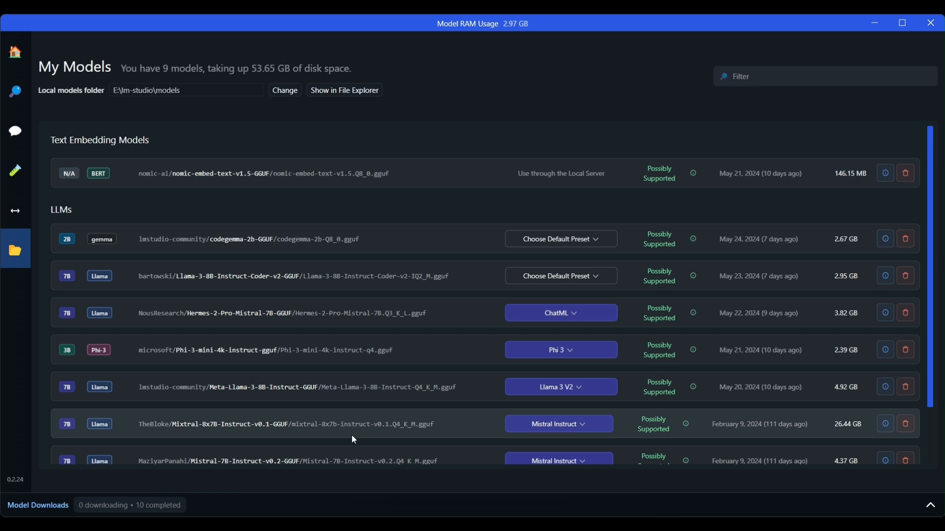
pyautogui.scroll(-2, 354, 439)
pyautogui.scroll(2, 462, 459)
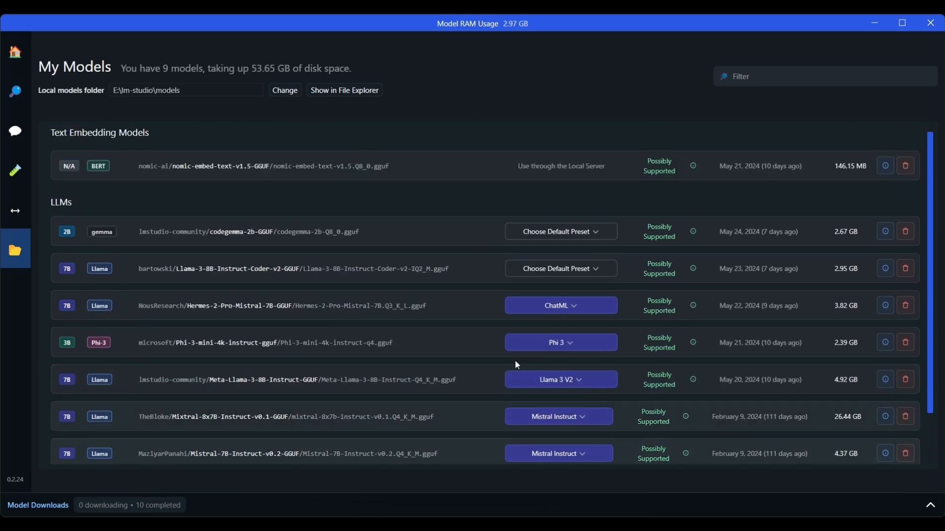
pyautogui.click(605, 239)
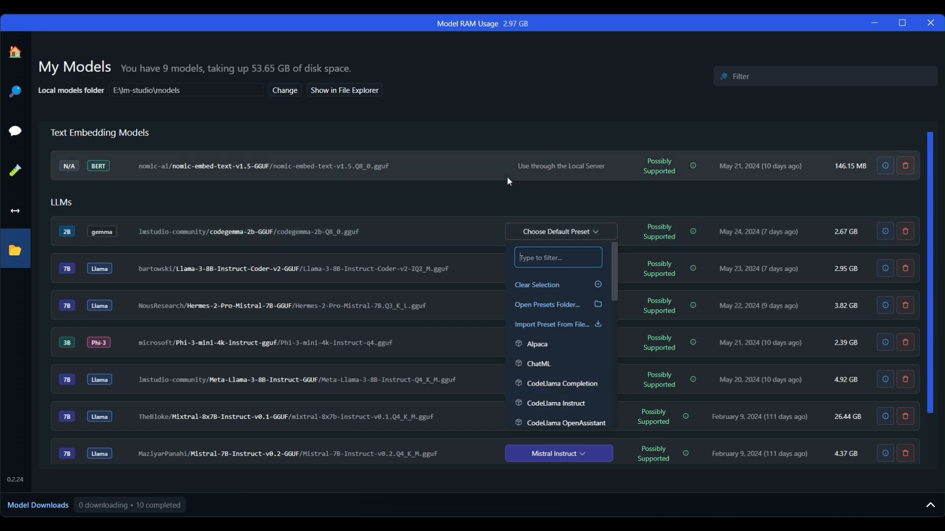
pyautogui.click(486, 196)
pyautogui.scroll(-2, 500, 215)
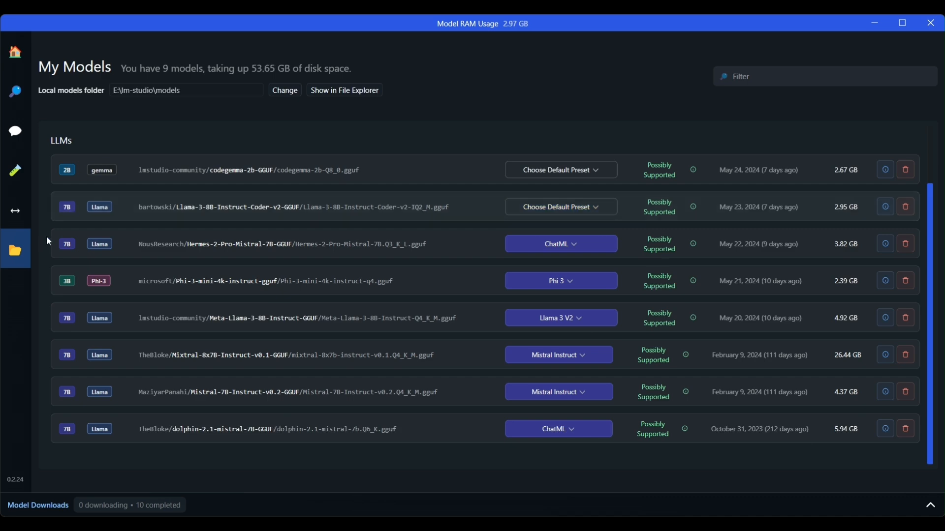
# - Move through the sidebar pages and replace the Llama 3 search query with 'Medical'
pyautogui.click(15, 210)
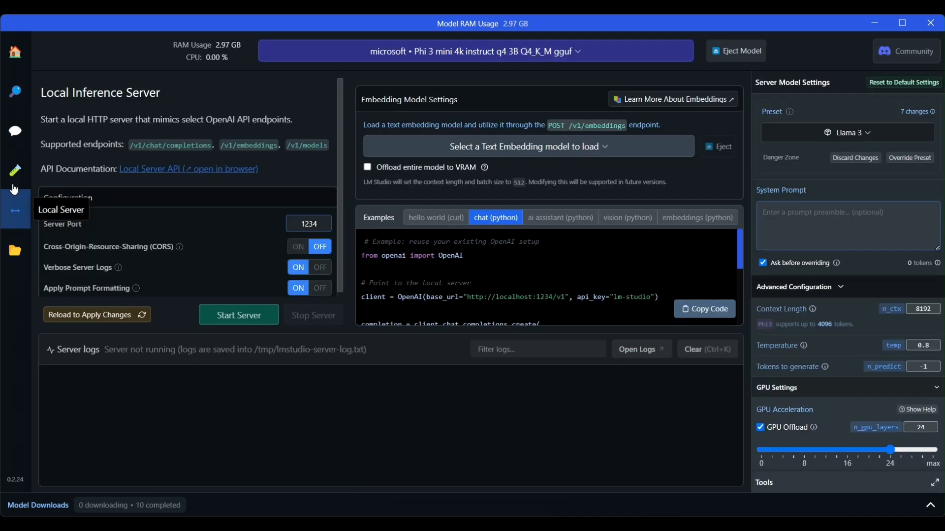
pyautogui.click(15, 170)
pyautogui.click(14, 131)
pyautogui.click(14, 91)
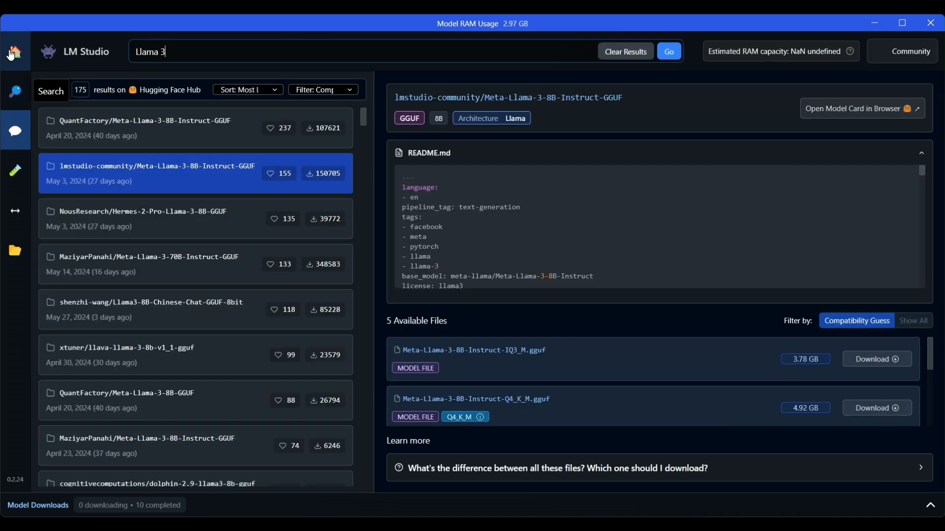
pyautogui.click(15, 131)
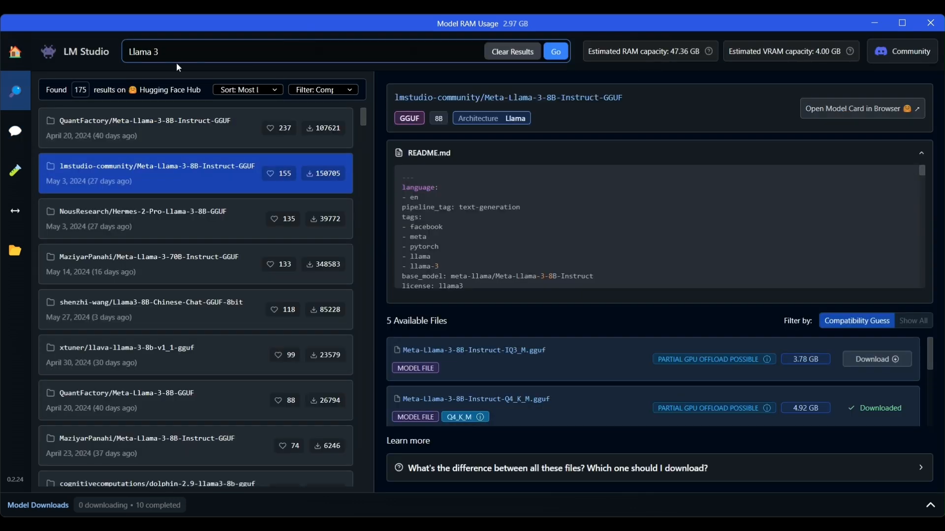
pyautogui.moveTo(181, 58); pyautogui.dragTo(107, 55)
pyautogui.write('Medical')
# - Run the Hugging Face model search for 'Medical'
pyautogui.press('Return')
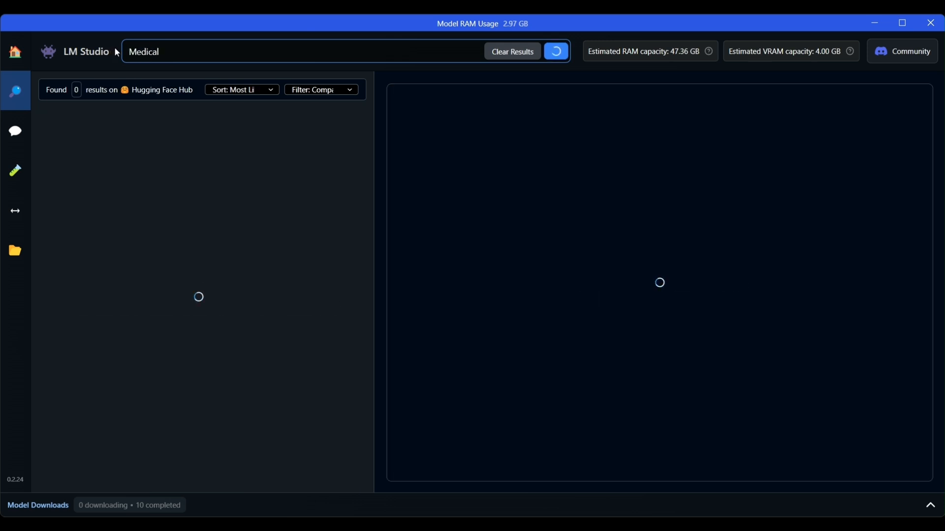